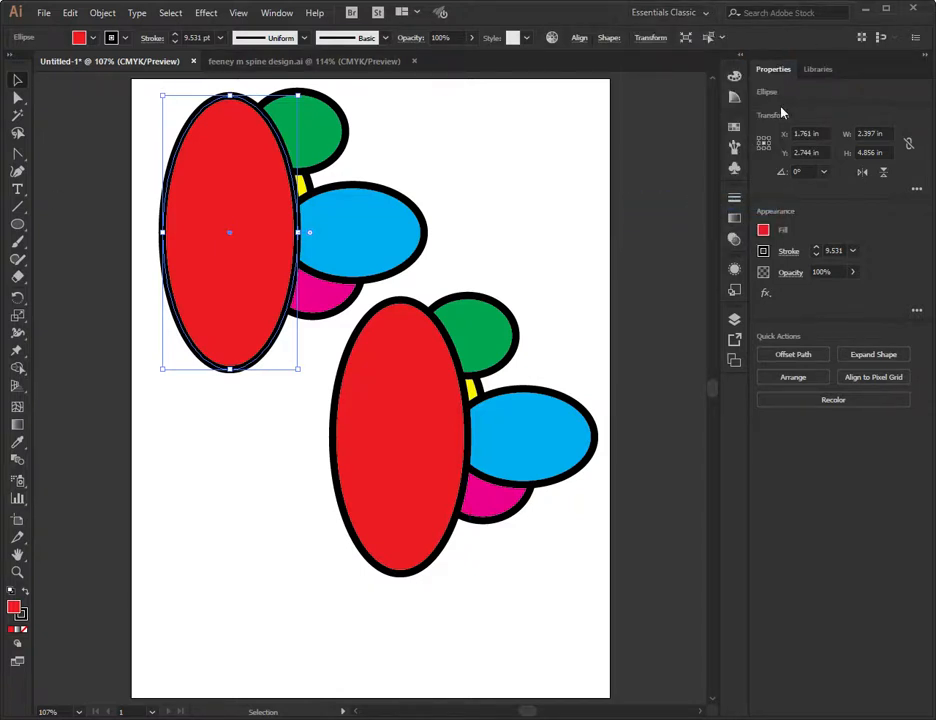
# - Reset the Essentials Classic workspace and collapse the Properties panel to icons, keeping the artboard centred
pyautogui.press('Tab')
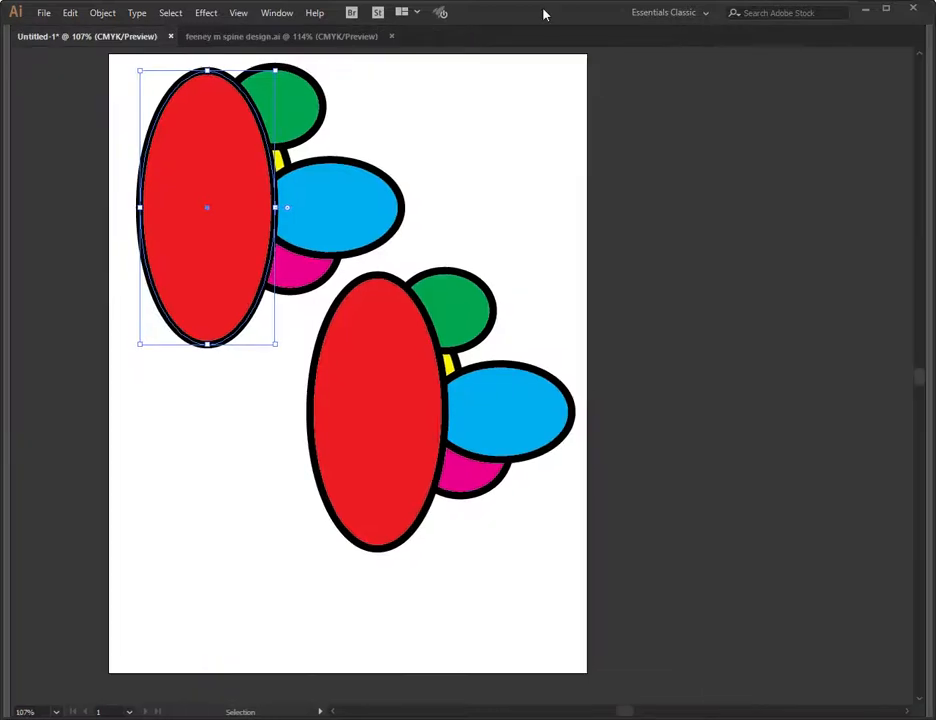
pyautogui.click(690, 12)
pyautogui.click(710, 203)
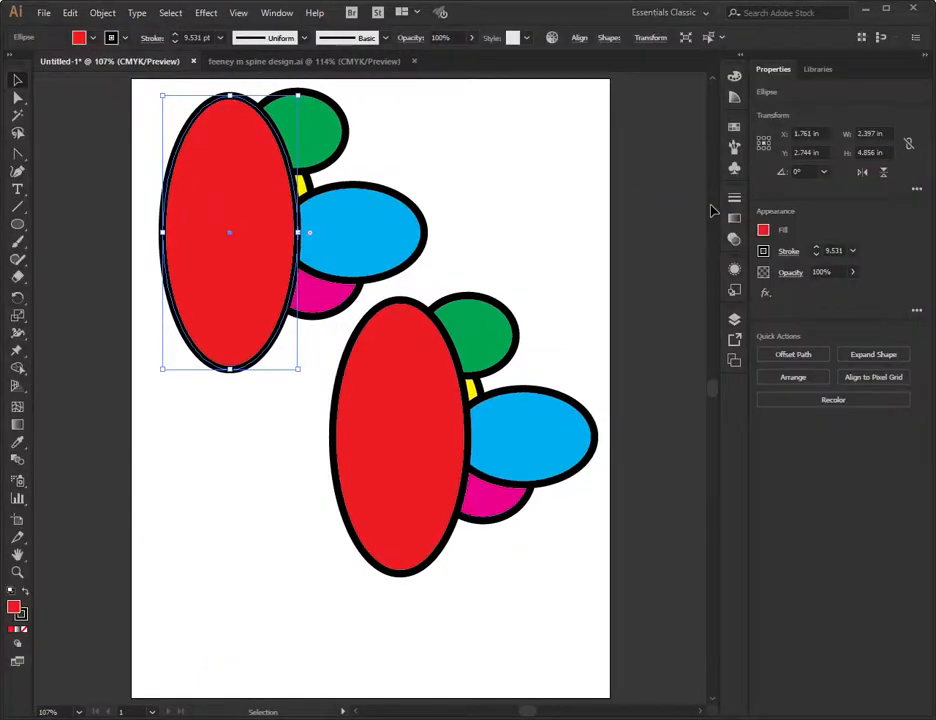
pyautogui.click(922, 57)
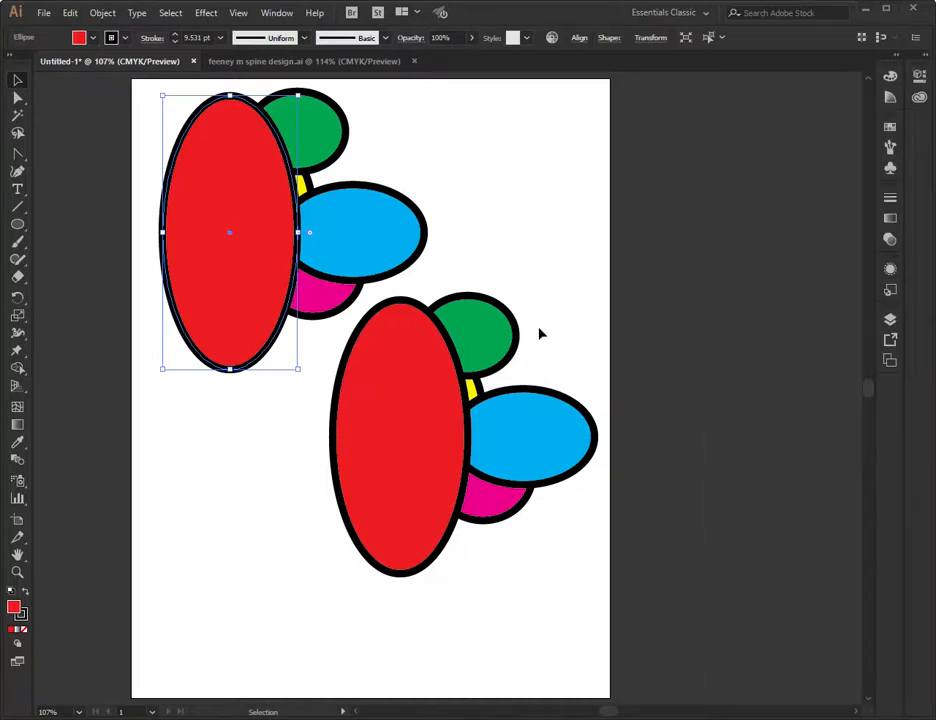
pyautogui.hotkey('ctrl', '0')
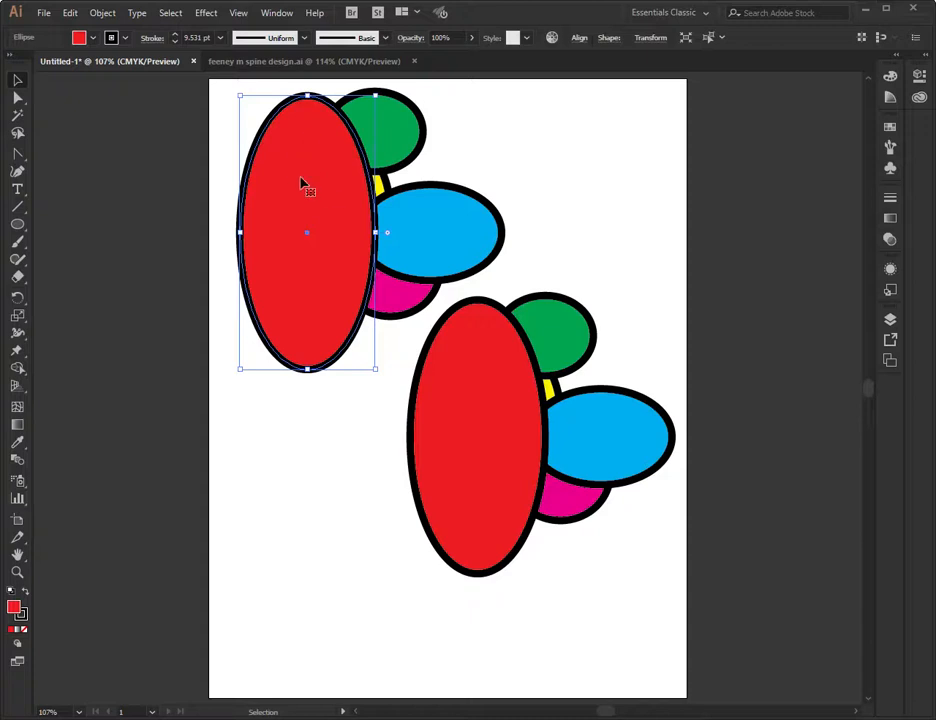
# - Lower the opacity of the upper red ellipse to 61%, and raise it to 84%
pyautogui.click(887, 241)
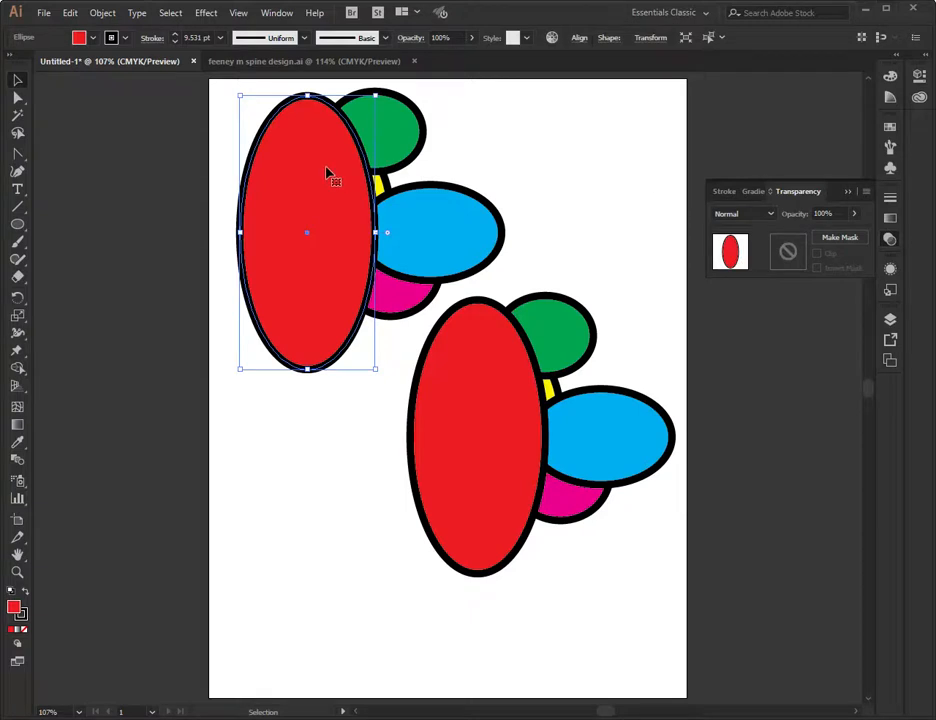
pyautogui.click(856, 216)
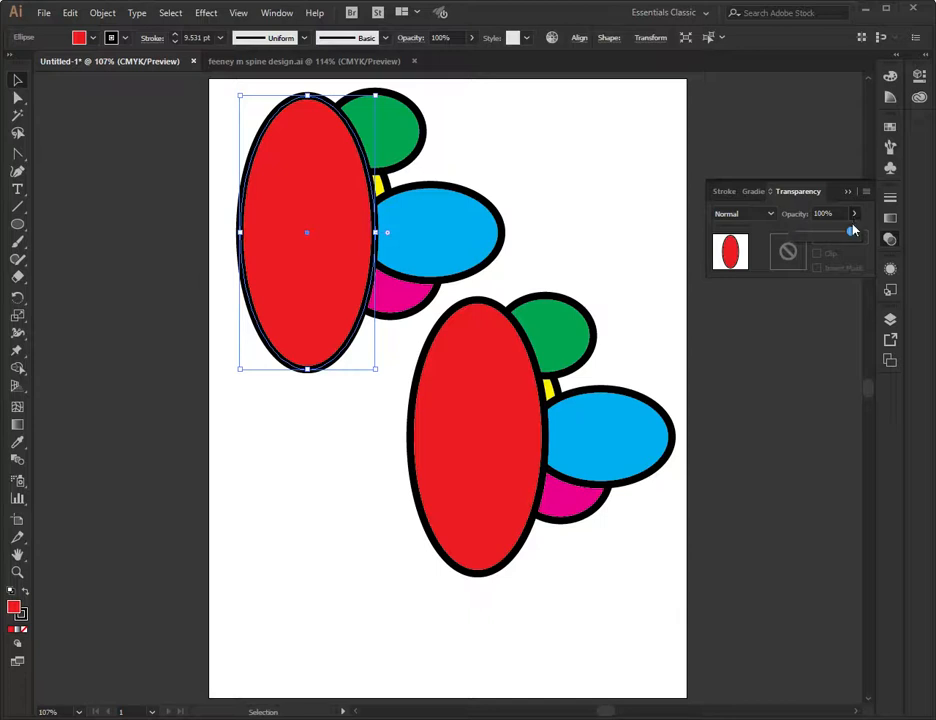
pyautogui.moveTo(851, 236); pyautogui.dragTo(831, 234)
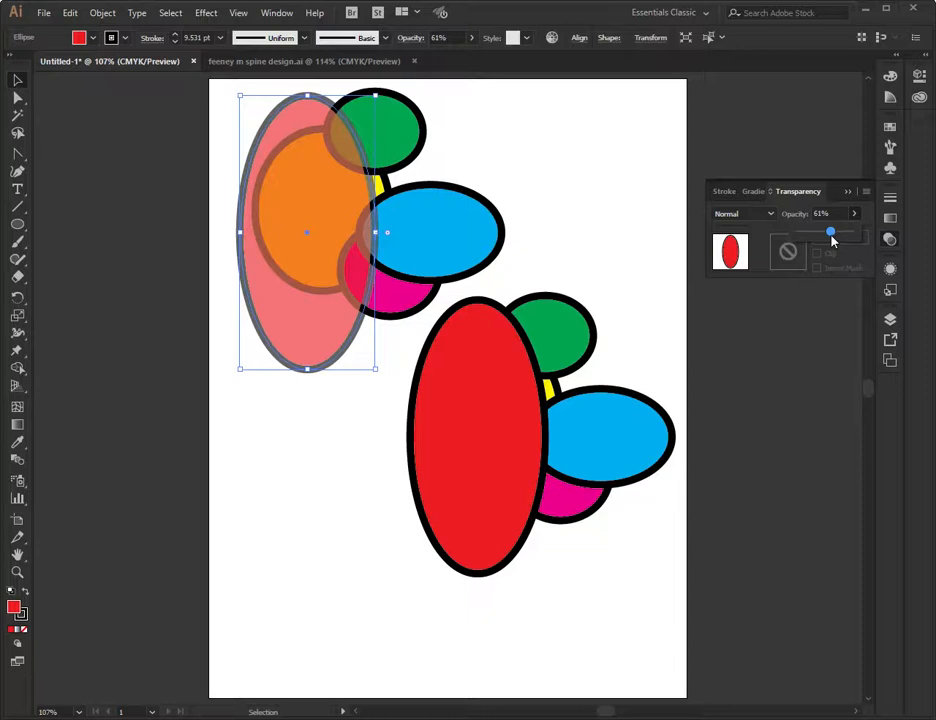
pyautogui.moveTo(831, 235); pyautogui.dragTo(843, 238)
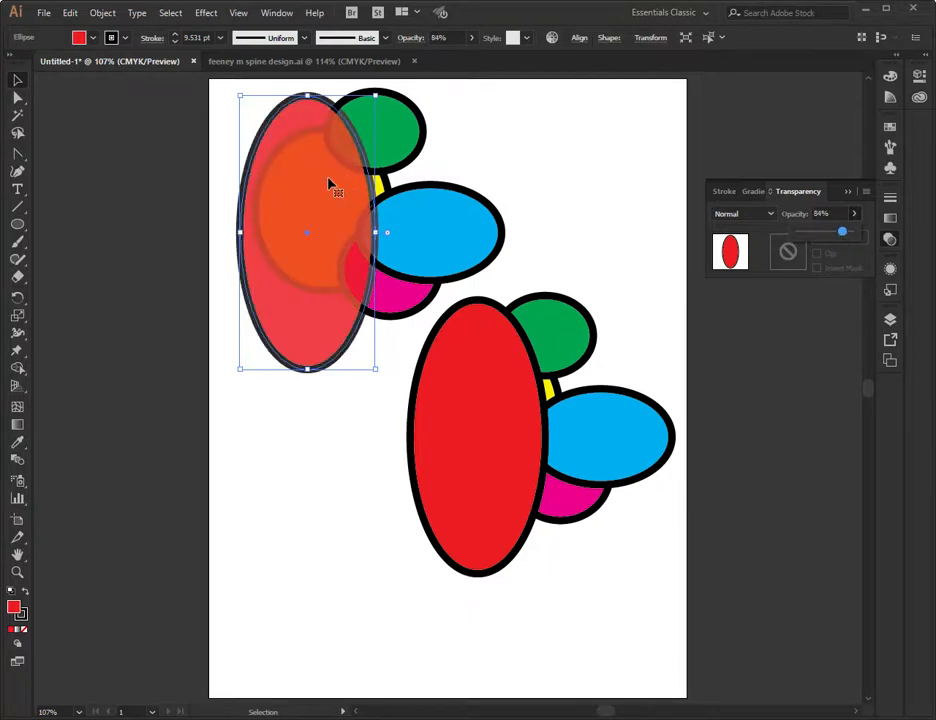
# - Duplicate the translucent red ellipse and reshape the copy with Free Transform into a thin slanted ellipse over the lower group
pyautogui.click(310, 124)
pyautogui.moveTo(322, 160); pyautogui.dragTo(362, 205)
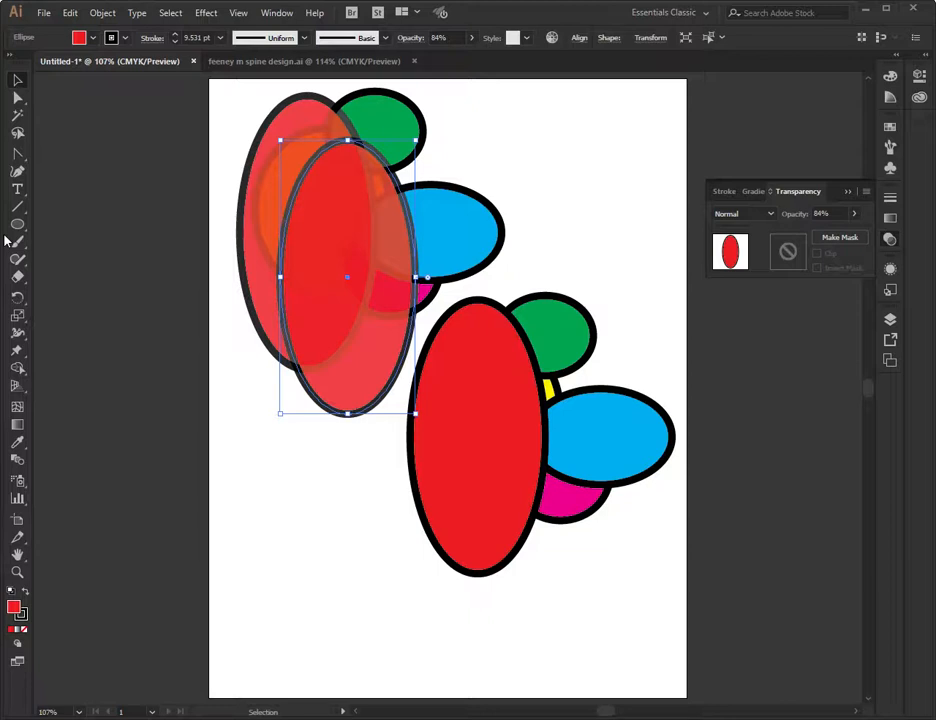
pyautogui.press('e')
pyautogui.moveTo(347, 141); pyautogui.dragTo(581, 346)
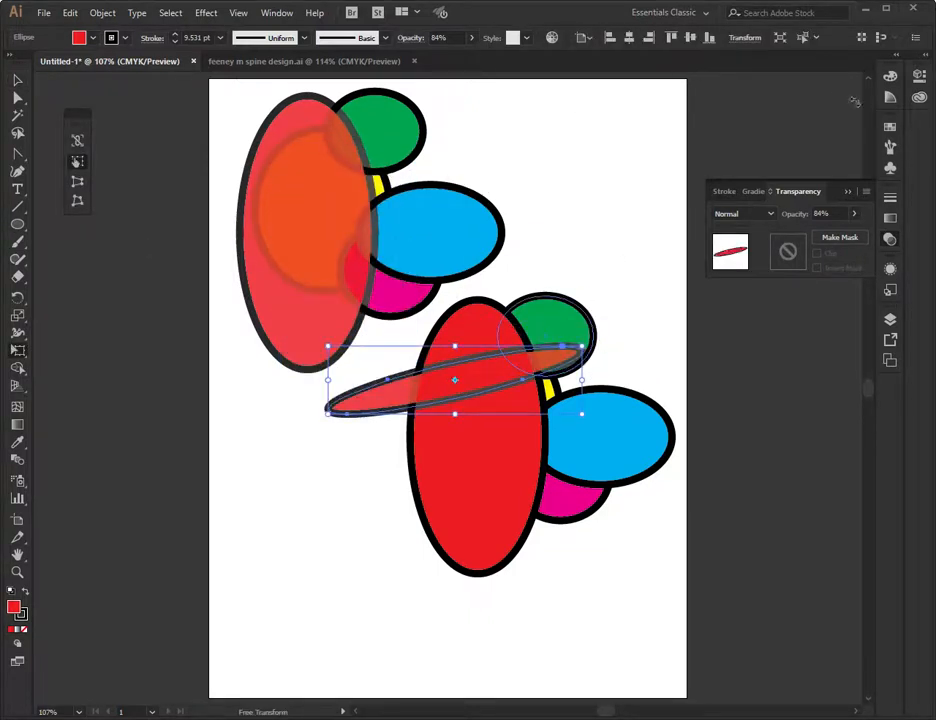
# - Fill the thin slanted ellipse with black and move it so it overlaps both large red ellipses
pyautogui.click(890, 124)
pyautogui.click(739, 165)
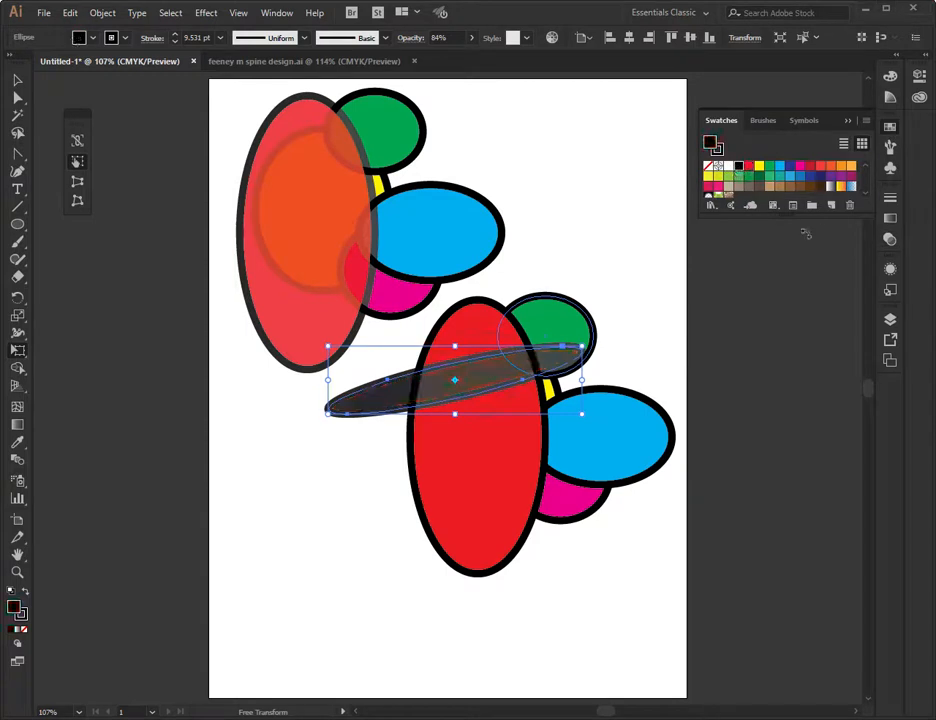
pyautogui.press('v')
pyautogui.moveTo(410, 388); pyautogui.dragTo(364, 354)
pyautogui.click(556, 171)
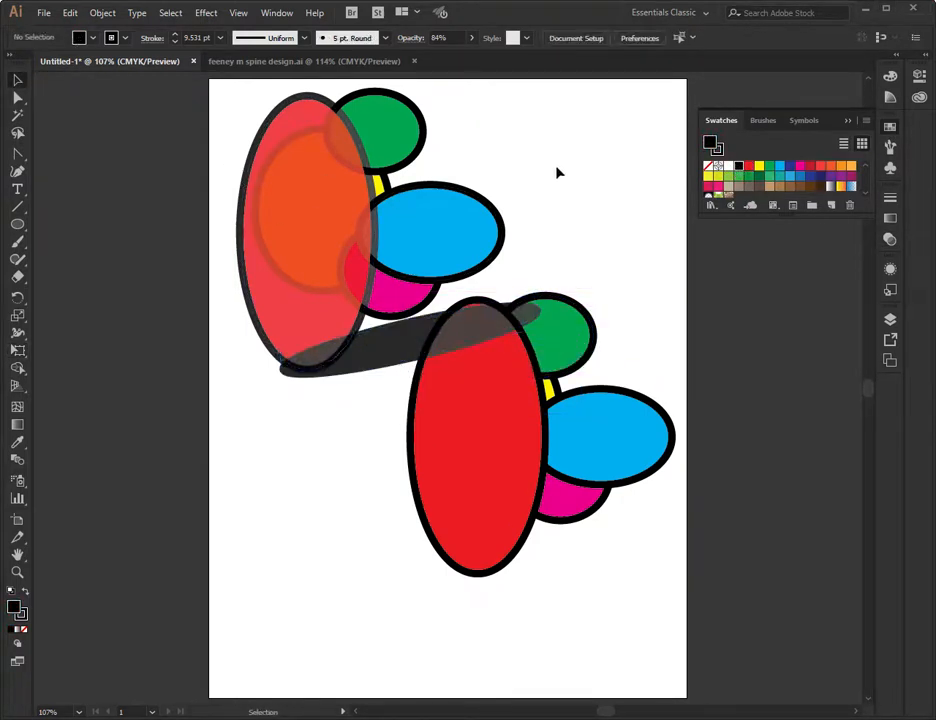
# - Restore the upper red ellipse's opacity to 100%
pyautogui.click(313, 315)
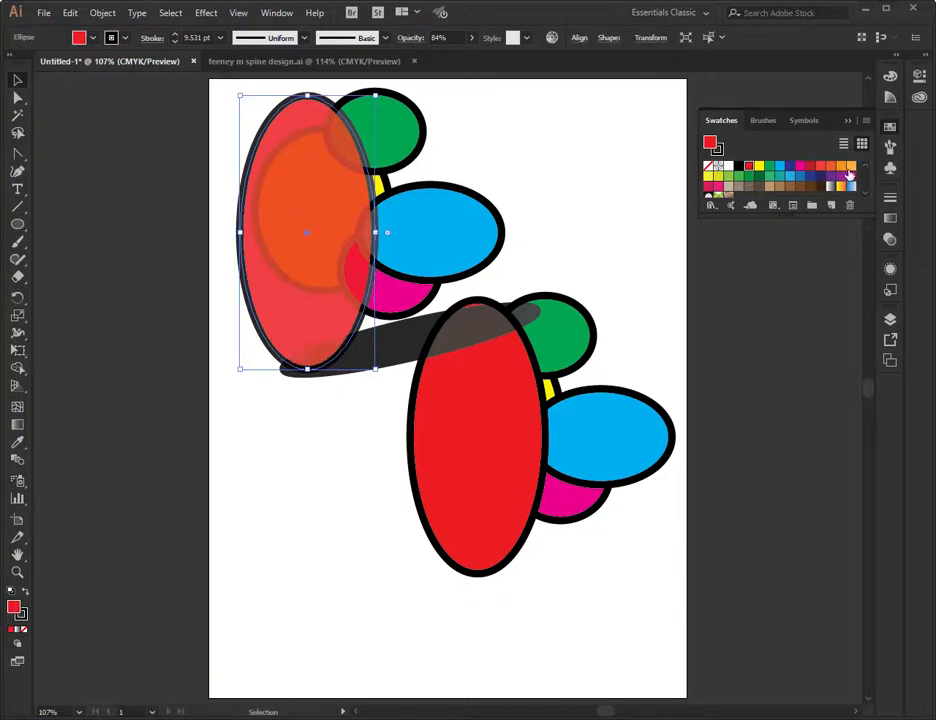
pyautogui.click(890, 239)
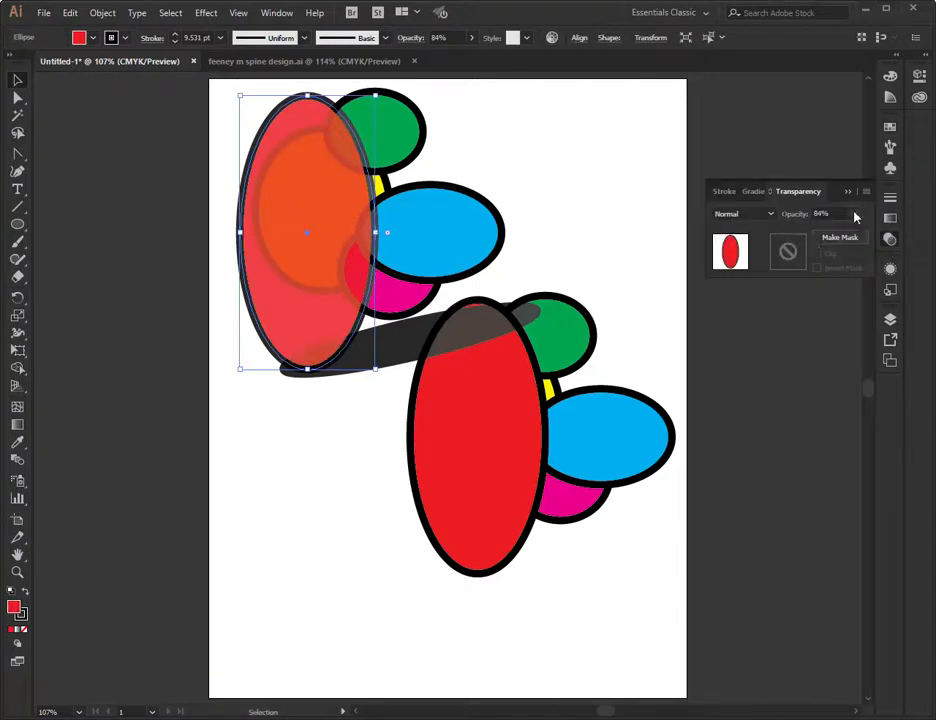
pyautogui.moveTo(871, 237); pyautogui.dragTo(871, 237)
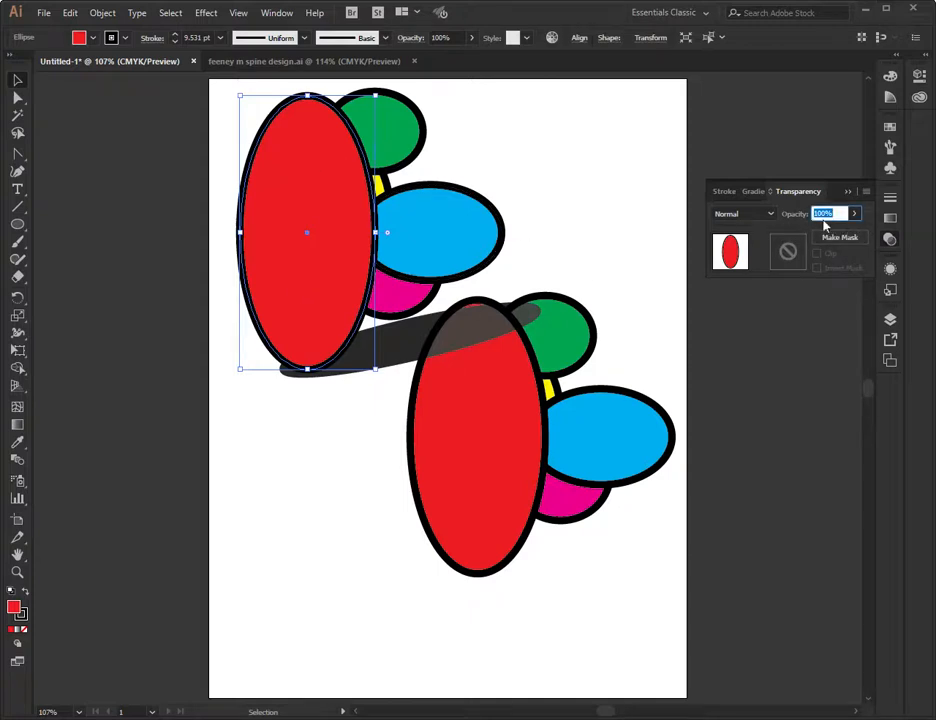
pyautogui.click(816, 194)
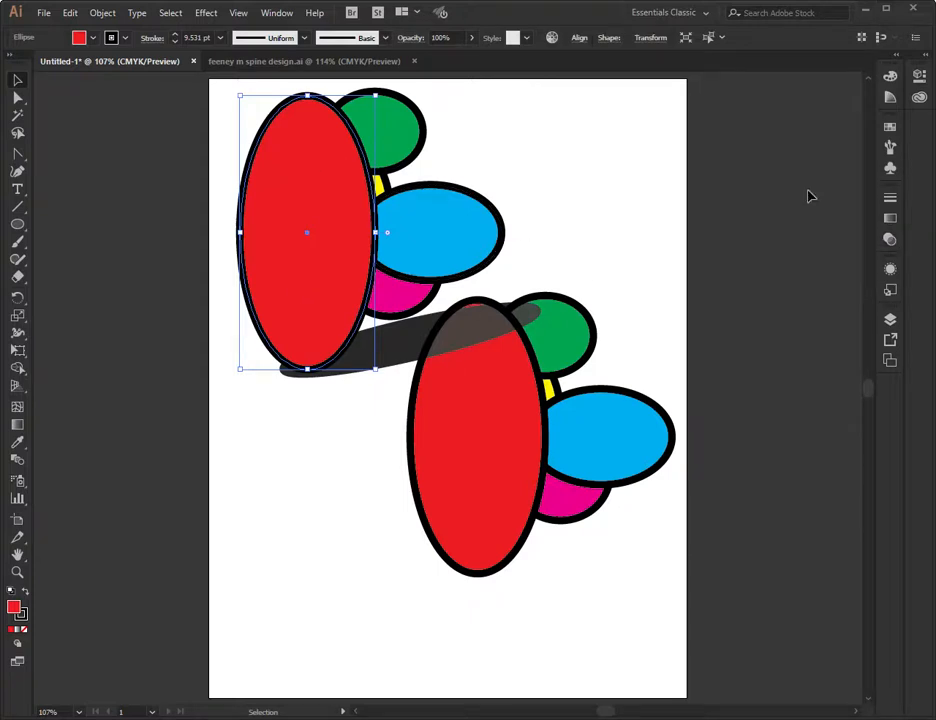
# - Show the additional options in the Transparency panel
pyautogui.click(888, 240)
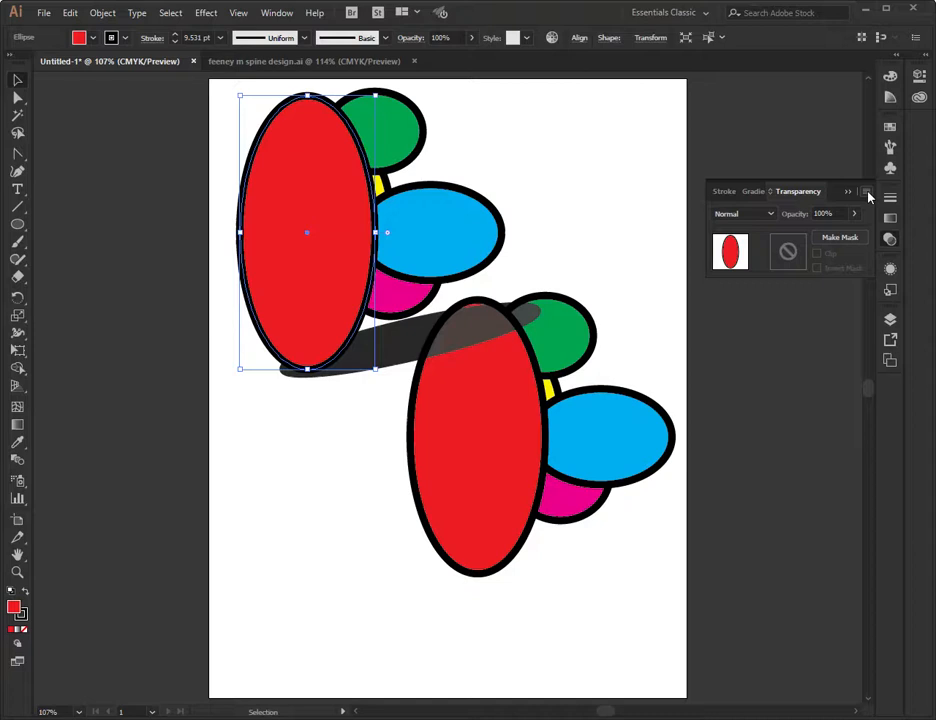
pyautogui.click(866, 193)
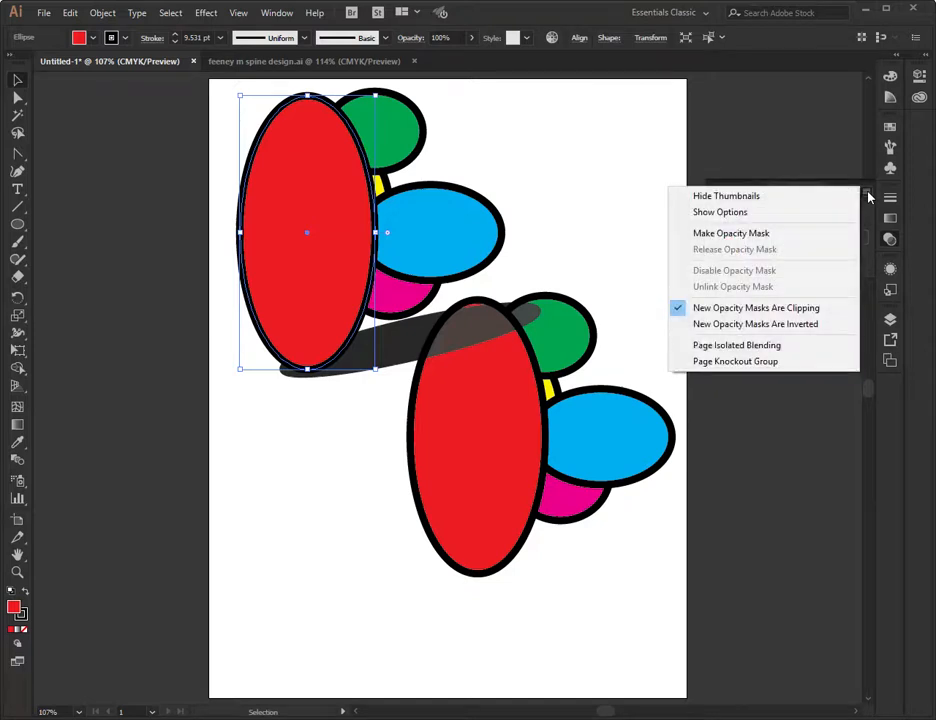
pyautogui.click(799, 213)
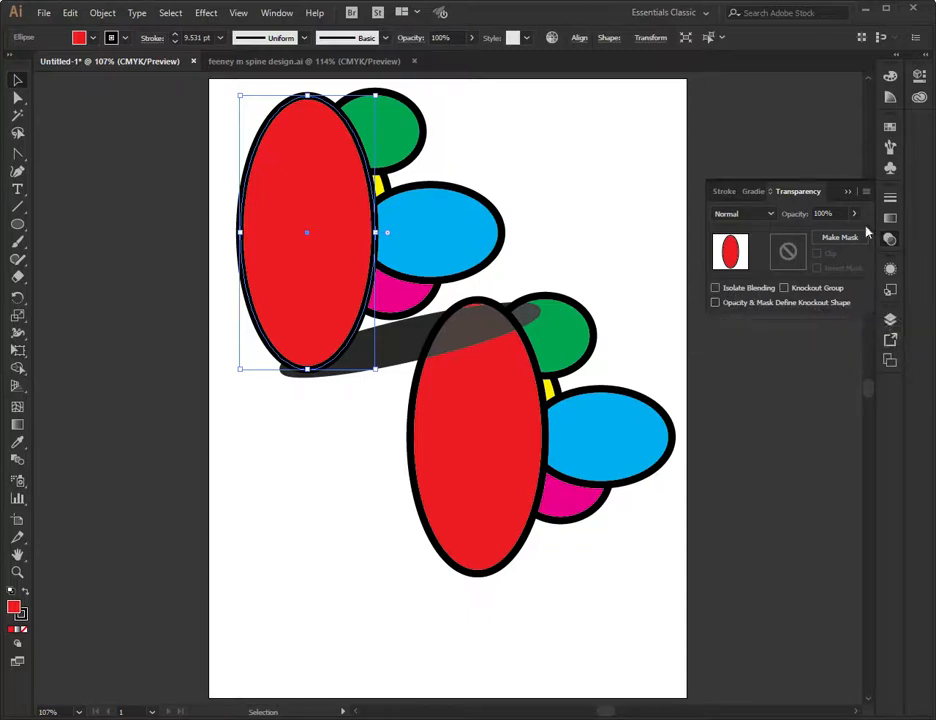
# - Set the upper red ellipse's blending mode to Darken and shift the green, blue and magenta ellipses further behind it
pyautogui.click(771, 215)
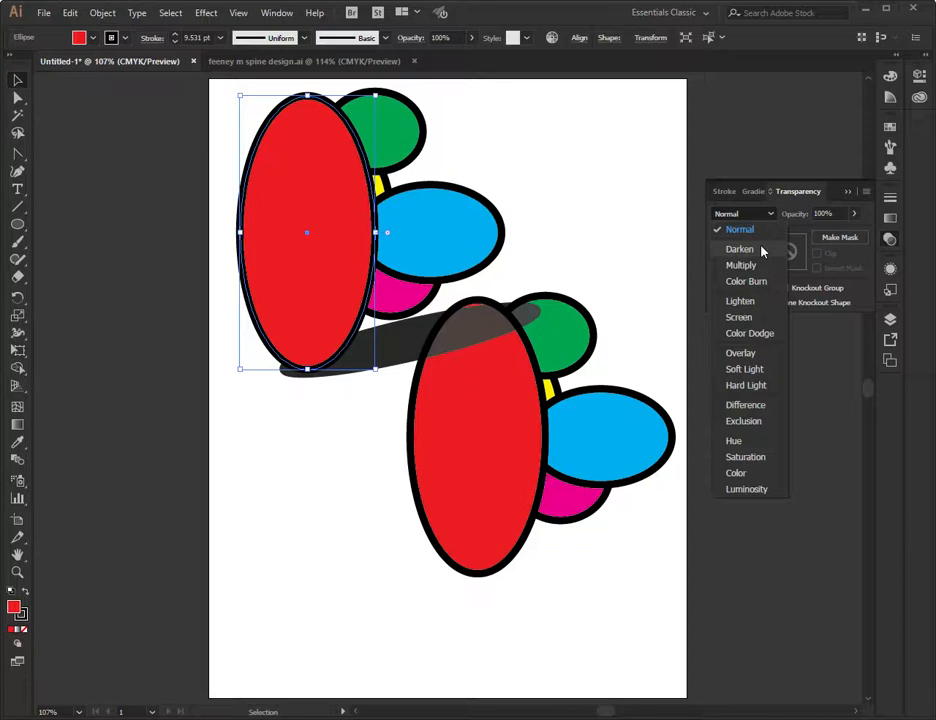
pyautogui.click(761, 250)
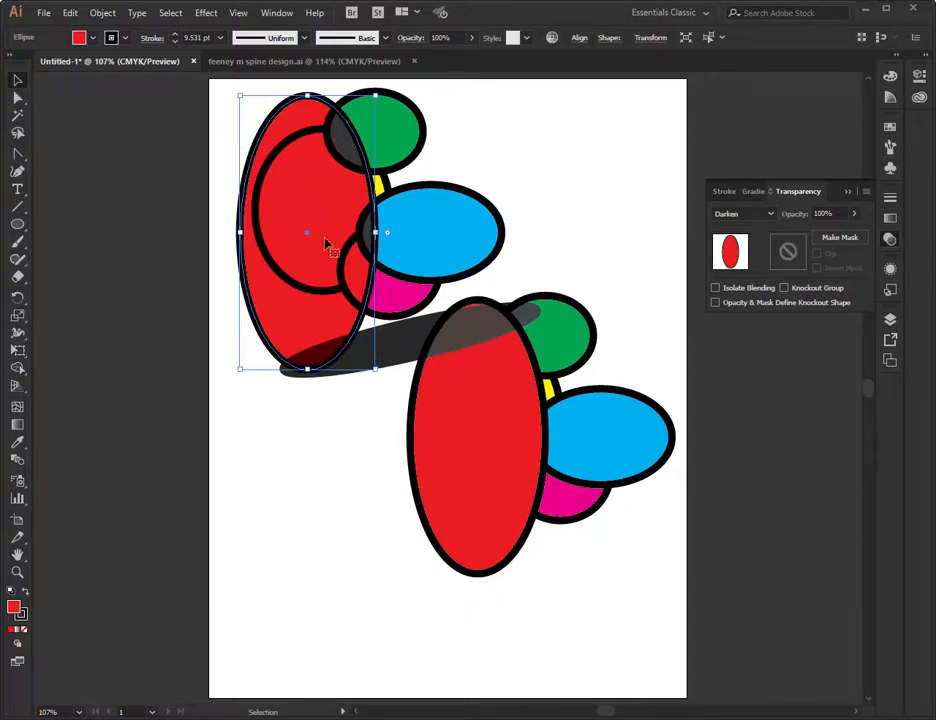
pyautogui.moveTo(385, 143); pyautogui.dragTo(378, 140)
pyautogui.moveTo(455, 224); pyautogui.dragTo(437, 226)
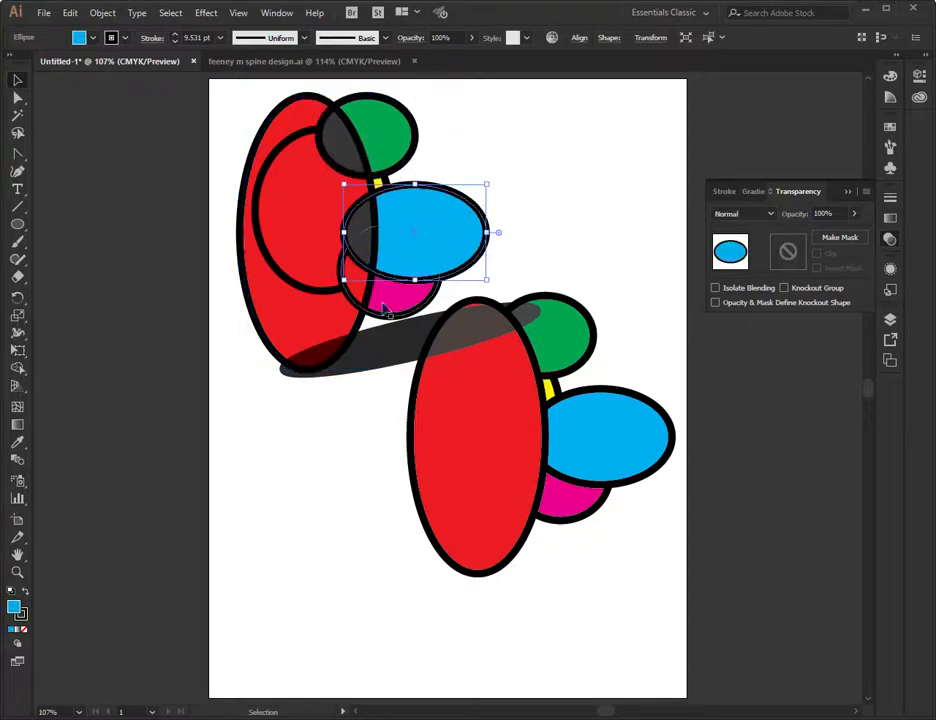
pyautogui.moveTo(401, 300); pyautogui.dragTo(387, 291)
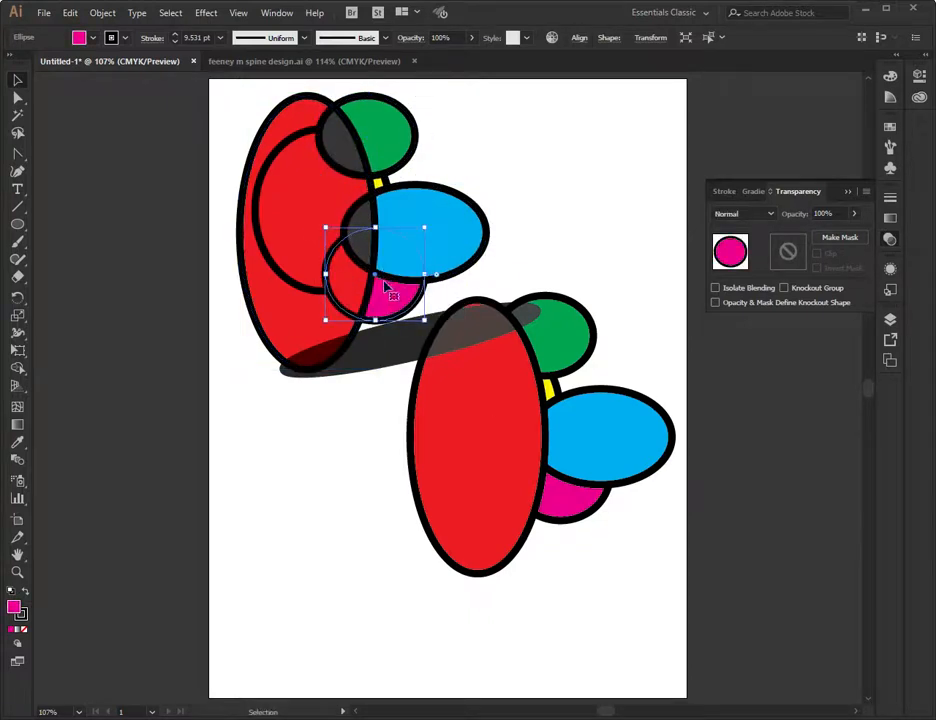
# - Try the Multiply and Color Burn blending modes on the upper magenta circle and leave it at Lighten
pyautogui.click(745, 215)
pyautogui.click(744, 216)
pyautogui.click(744, 216)
pyautogui.click(757, 266)
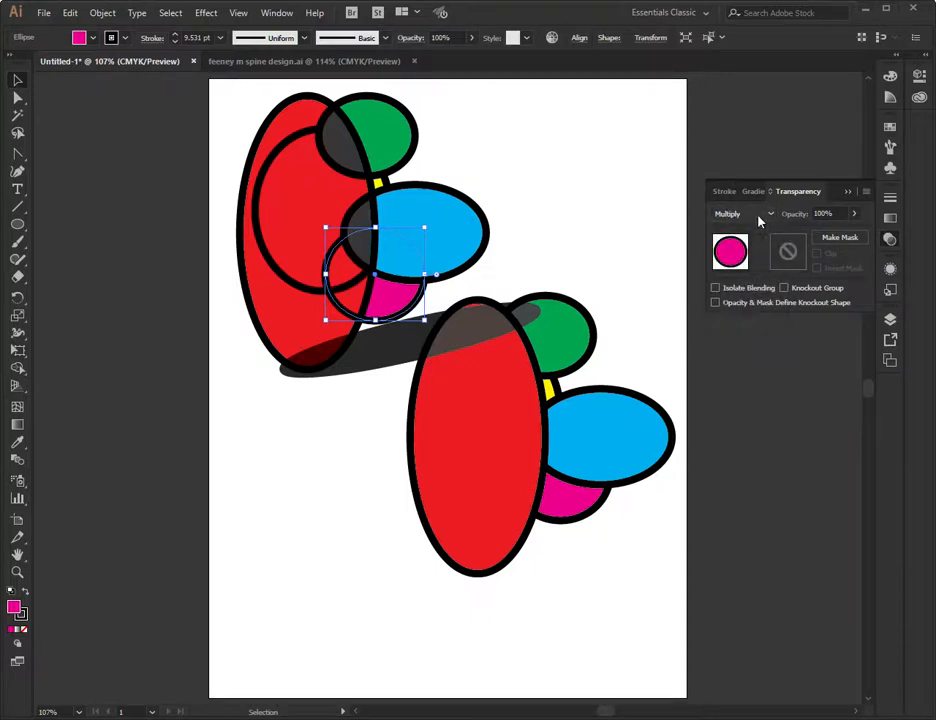
pyautogui.click(758, 215)
pyautogui.click(757, 284)
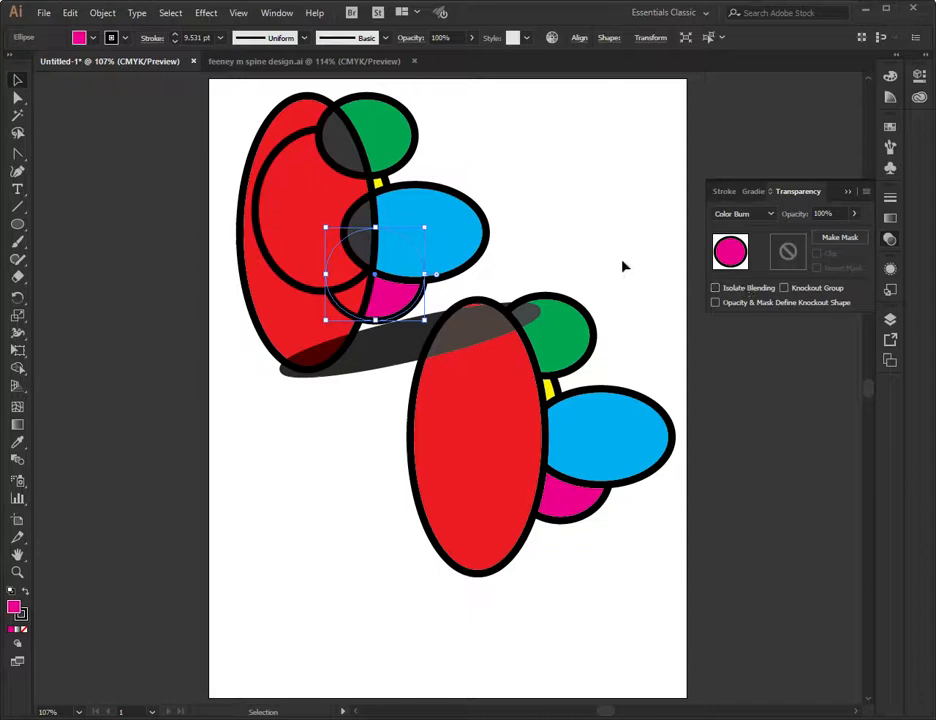
pyautogui.click(740, 216)
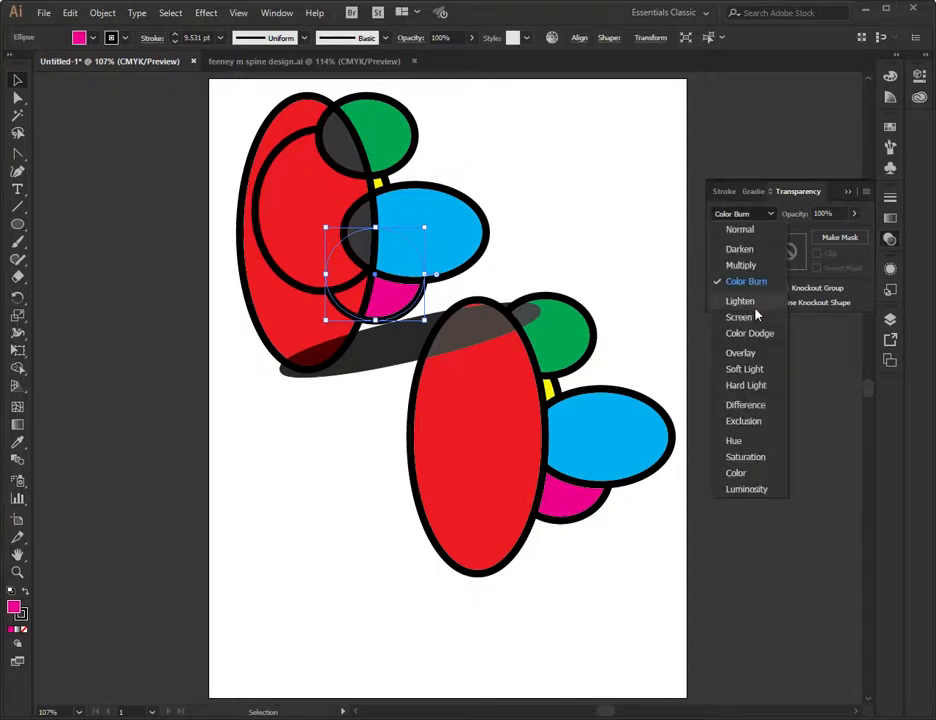
pyautogui.click(755, 302)
pyautogui.click(737, 218)
pyautogui.click(585, 178)
# - Try the Color Burn and Lighten blending modes on the upper red ellipse
pyautogui.click(288, 122)
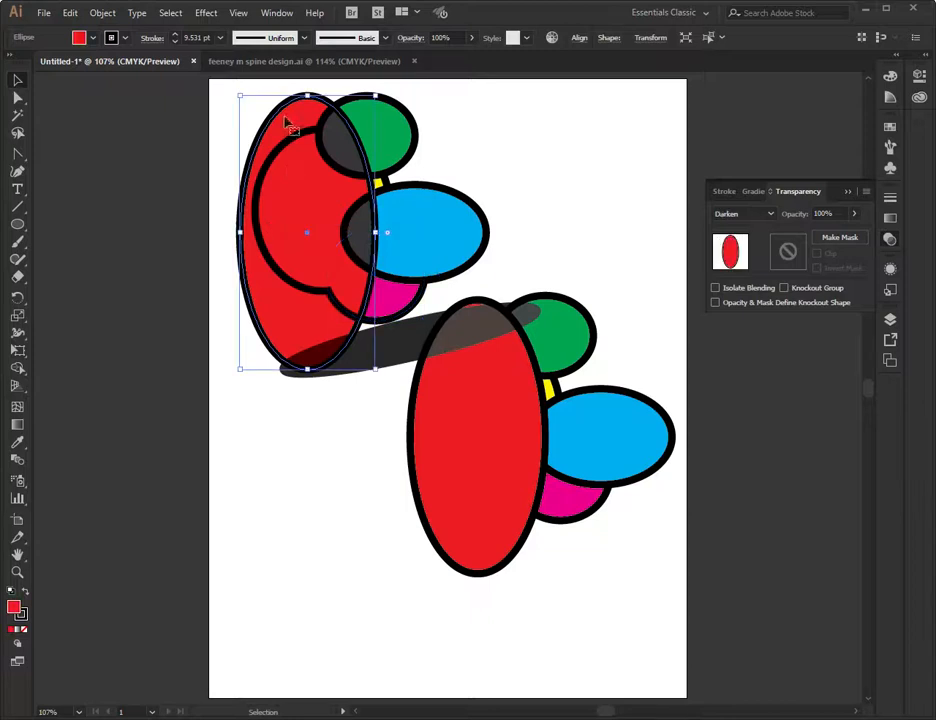
pyautogui.click(742, 216)
pyautogui.click(745, 279)
pyautogui.click(741, 218)
pyautogui.click(740, 300)
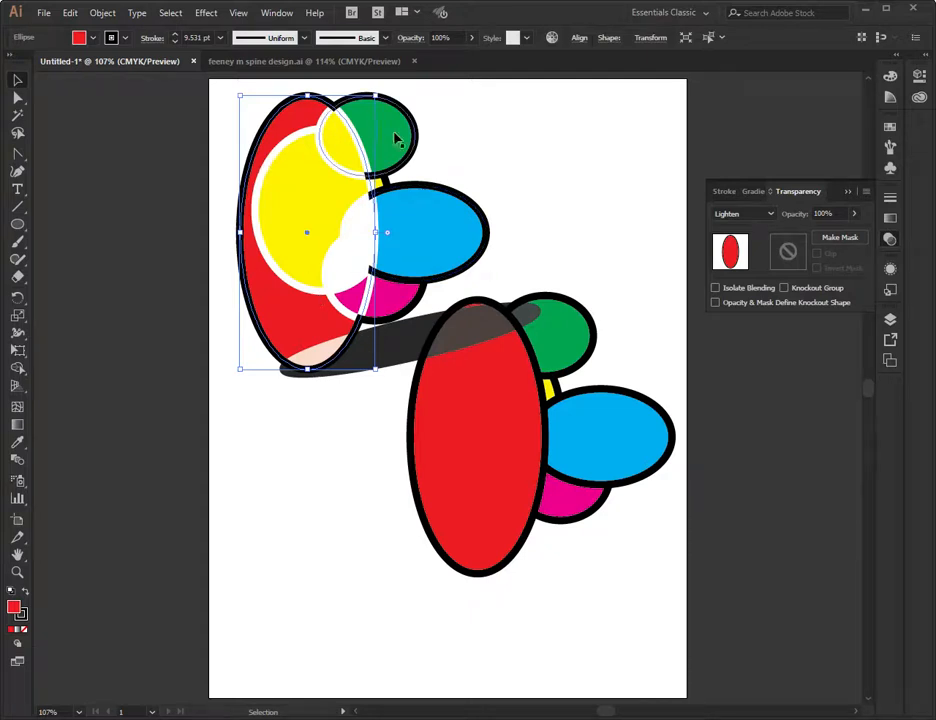
# - Try the Color Dodge, Overlay and Difference blending modes on the upper red ellipse
pyautogui.click(753, 216)
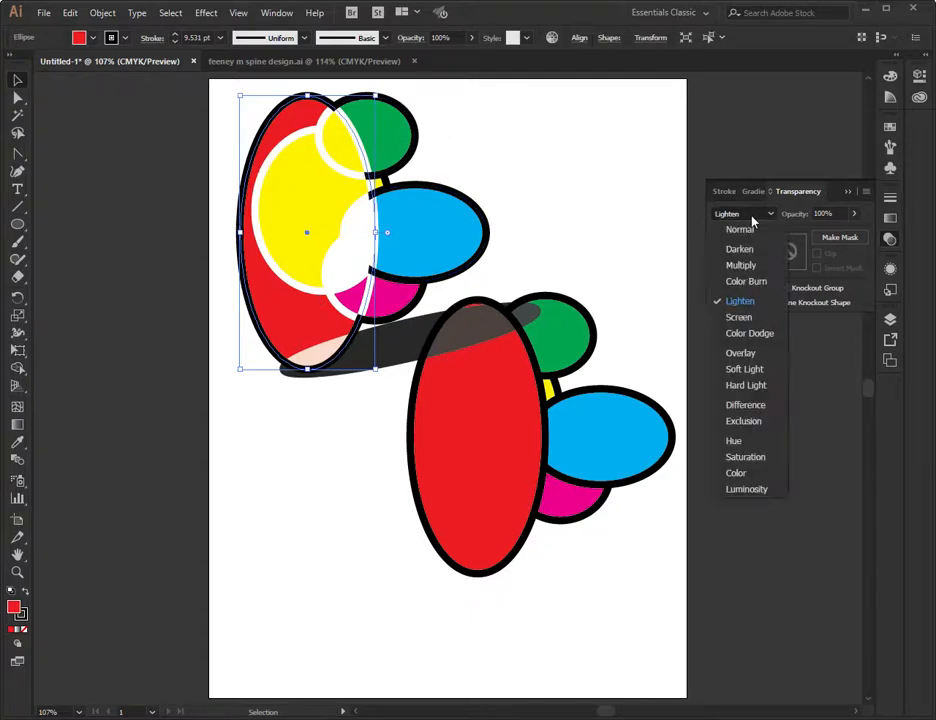
pyautogui.click(750, 333)
pyautogui.click(745, 214)
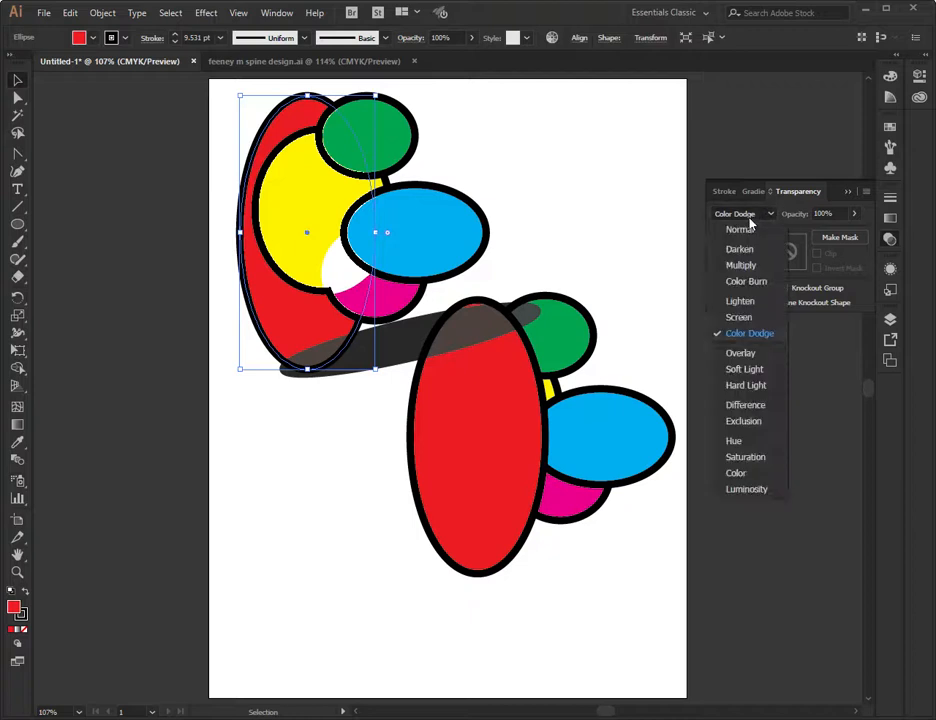
pyautogui.click(742, 354)
pyautogui.click(745, 214)
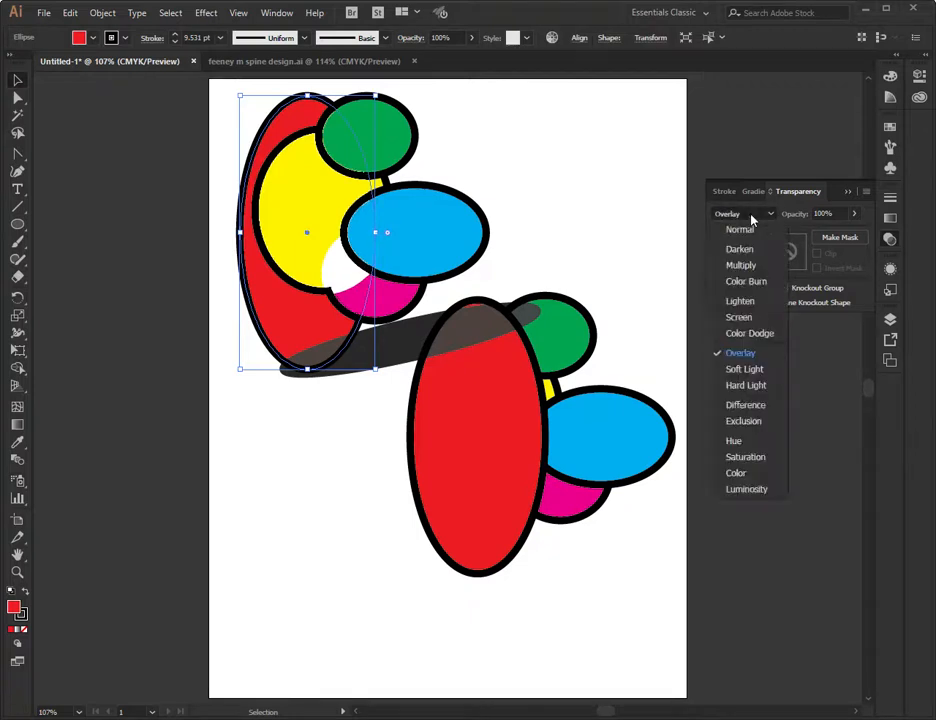
pyautogui.click(740, 404)
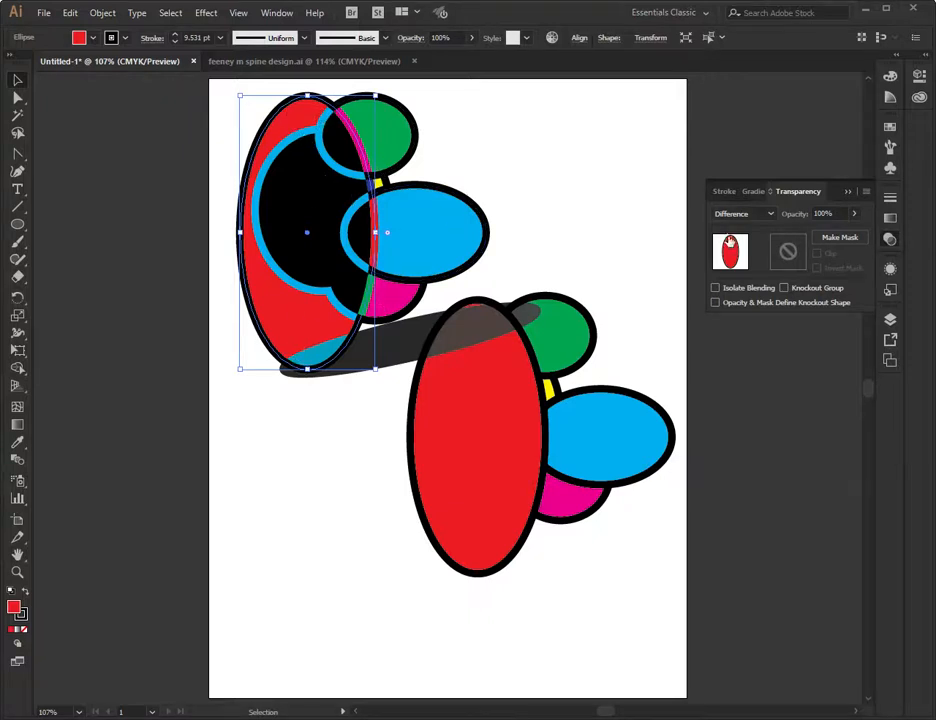
# - Try the Hue blending mode on the upper red ellipse and set it to Saturation
pyautogui.click(750, 214)
pyautogui.click(745, 442)
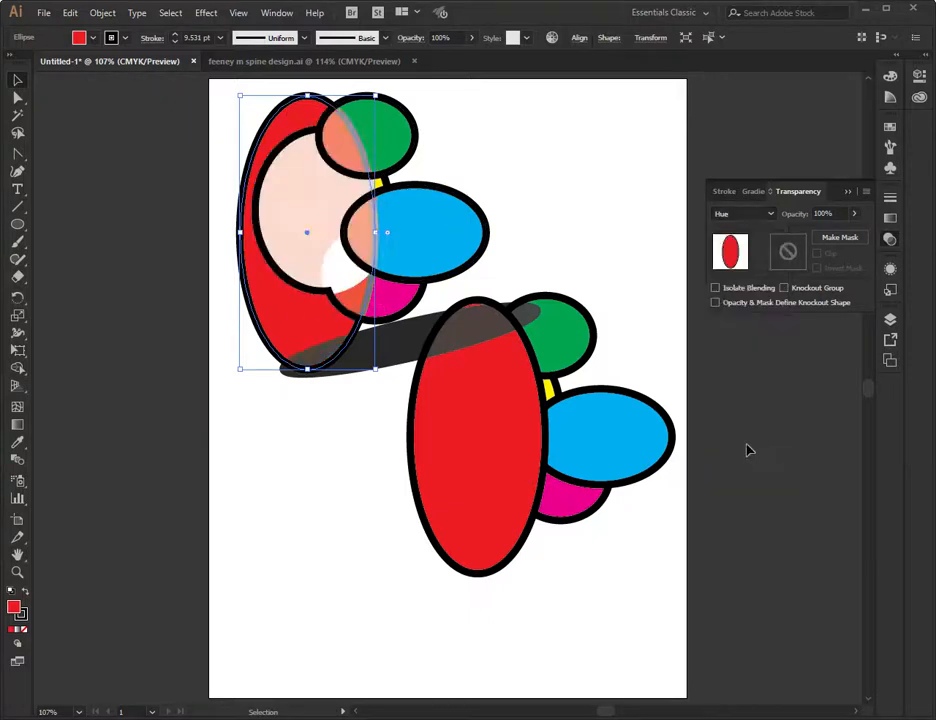
pyautogui.click(745, 214)
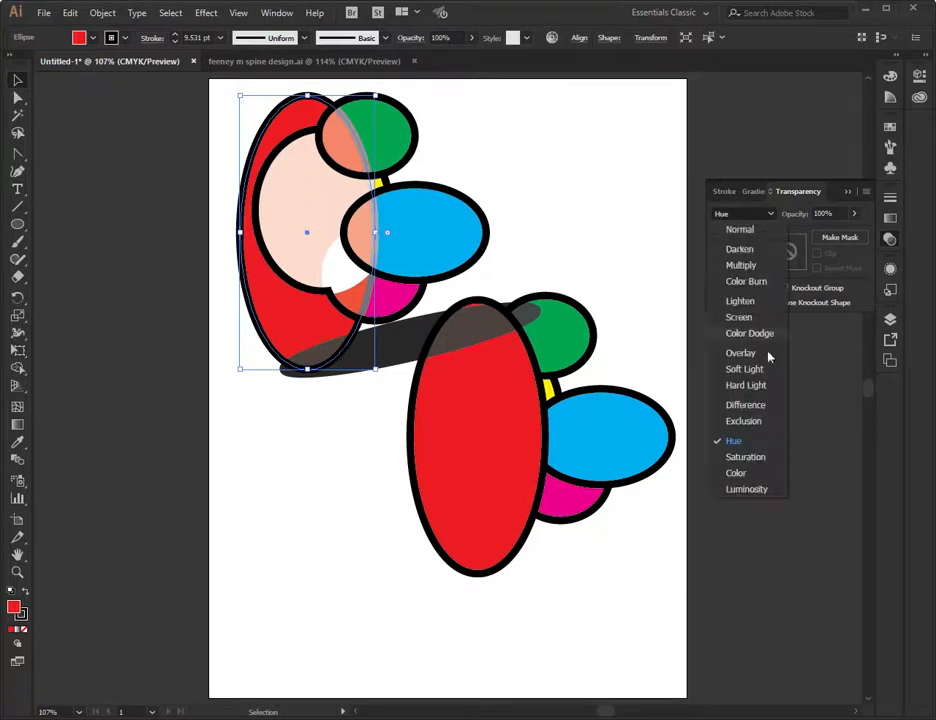
pyautogui.click(755, 462)
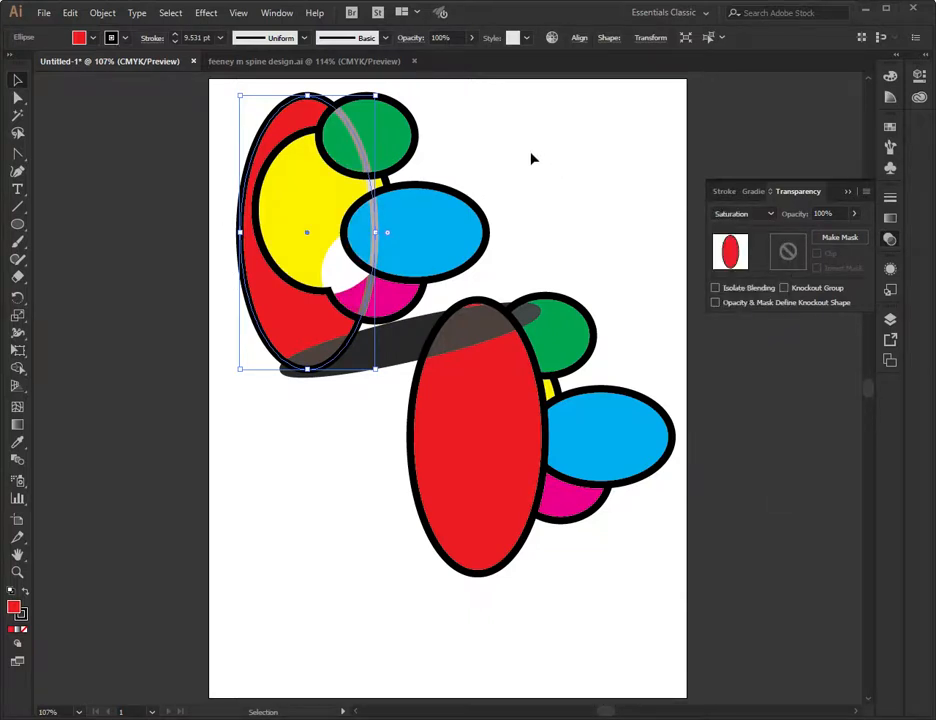
# - Switch to the spine design document and select the sunburst rays behind the colourful lettering to examine their blending mode
pyautogui.click(275, 62)
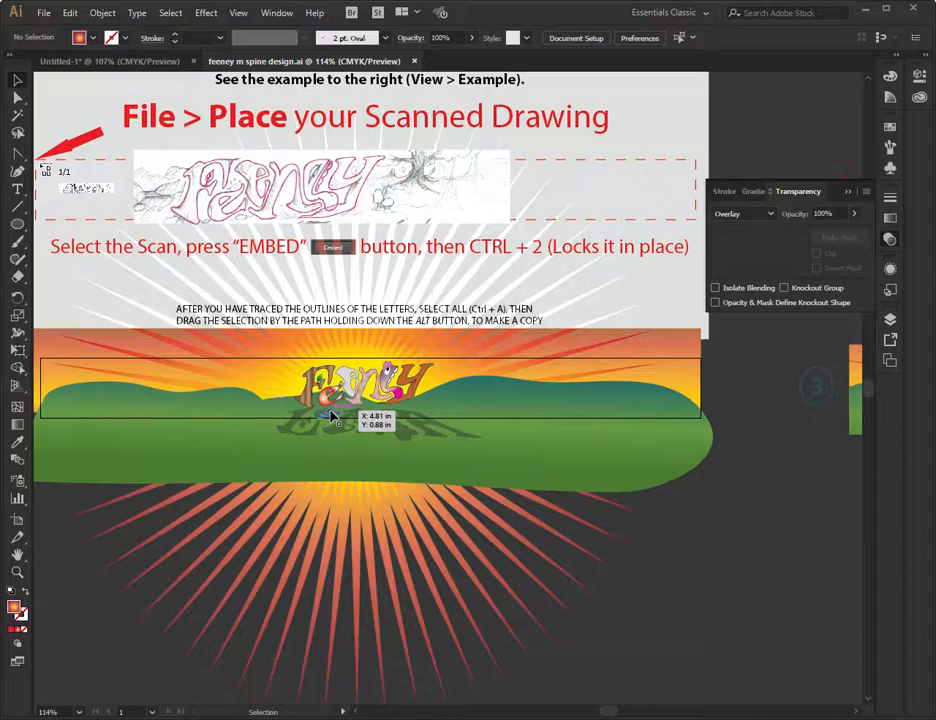
pyautogui.hotkey('ctrl', '+')
pyautogui.hotkey('ctrl', '+')
pyautogui.hotkey('ctrl', '+')
pyautogui.hotkey('ctrl', '+')
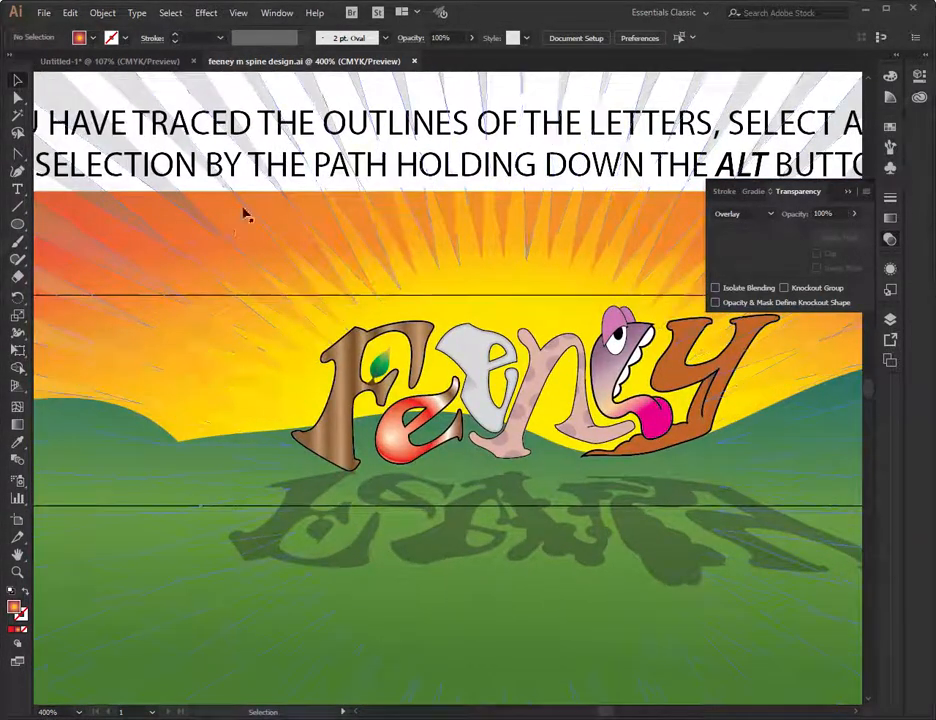
pyautogui.click(225, 228)
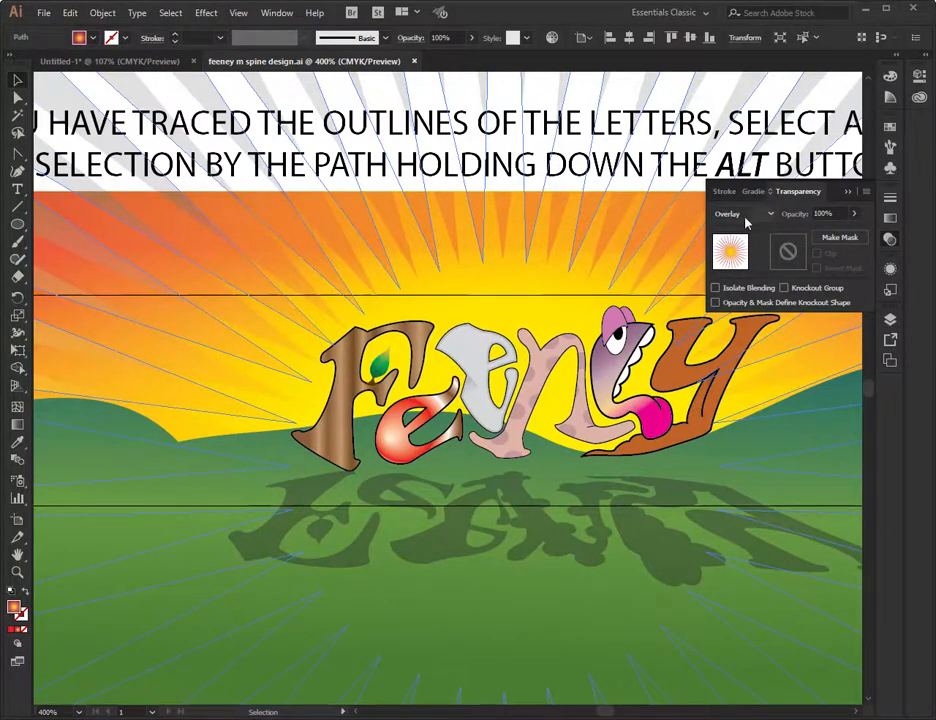
# - Try moving the sunburst rays to different positions over the orange sky and hills
pyautogui.moveTo(307, 193); pyautogui.dragTo(641, 323)
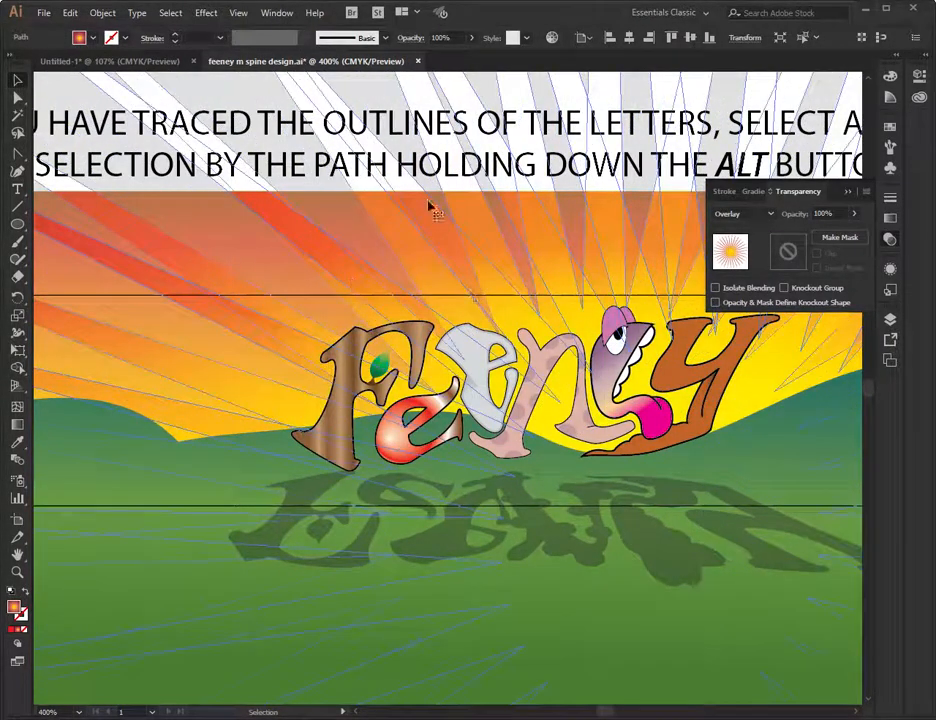
pyautogui.hotkey('ctrl', '-')
pyautogui.hotkey('ctrl', '-')
pyautogui.hotkey('ctrl', '-')
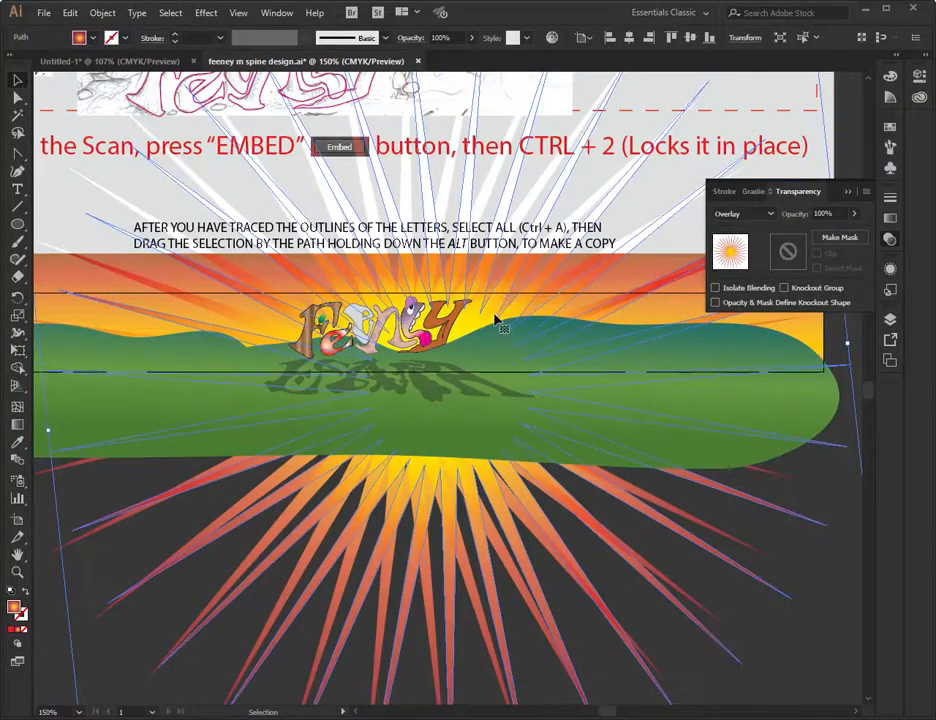
pyautogui.moveTo(483, 325); pyautogui.dragTo(712, 584)
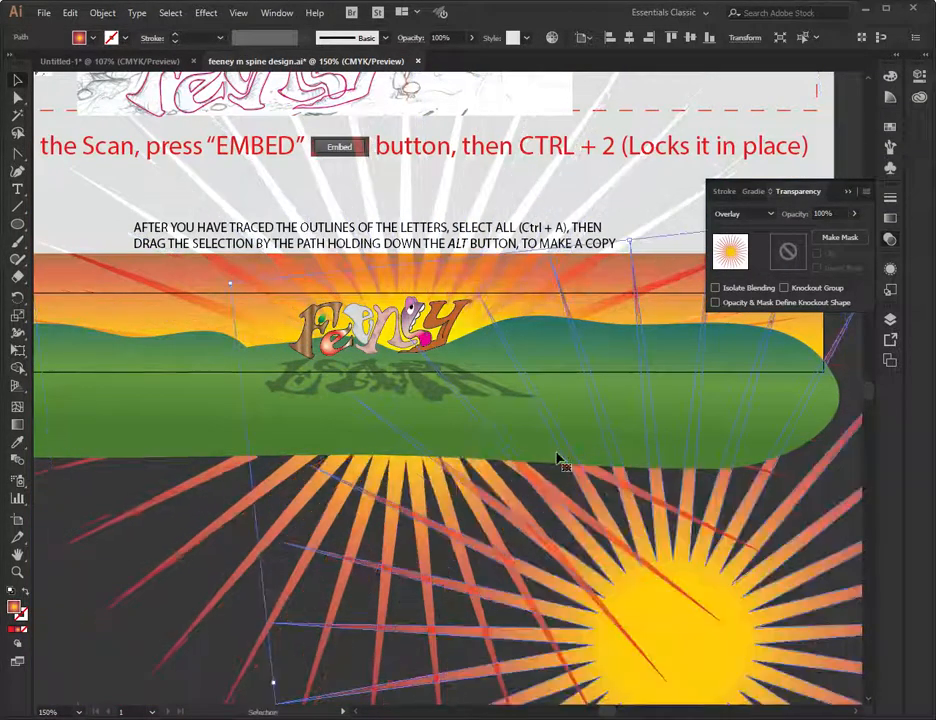
pyautogui.moveTo(335, 281); pyautogui.dragTo(537, 376)
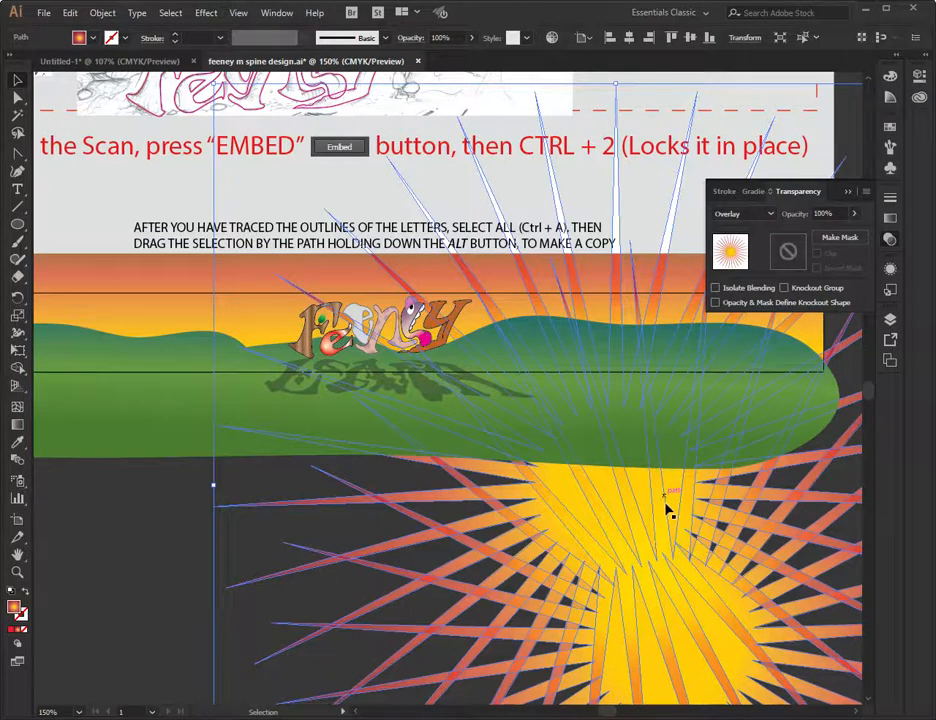
# - Undo the sunburst moves and clear the selection
pyautogui.hotkey('ctrl', 'z')
pyautogui.hotkey('ctrl', 'z')
pyautogui.hotkey('ctrl', 'z')
pyautogui.hotkey('ctrl', 'z')
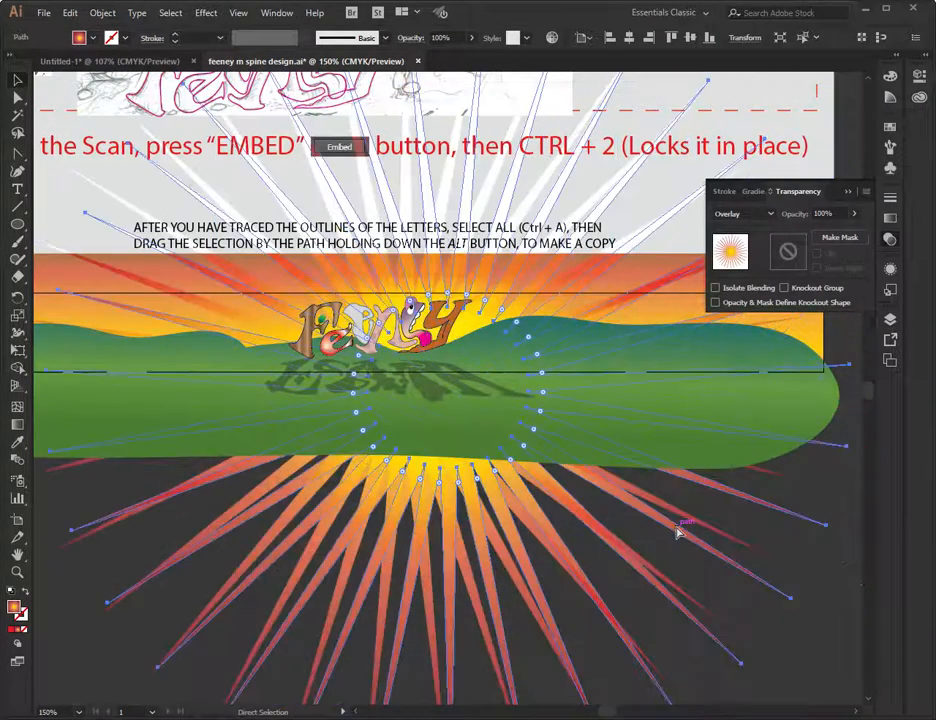
pyautogui.hotkey('ctrl', 'z')
pyautogui.hotkey('ctrl', 'z')
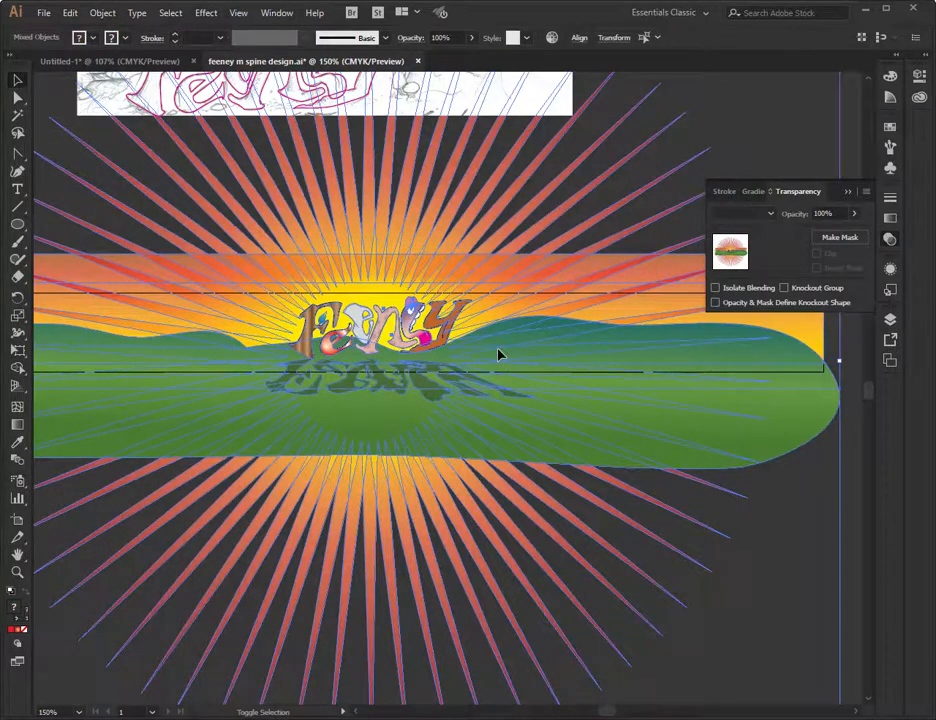
pyautogui.click(786, 573)
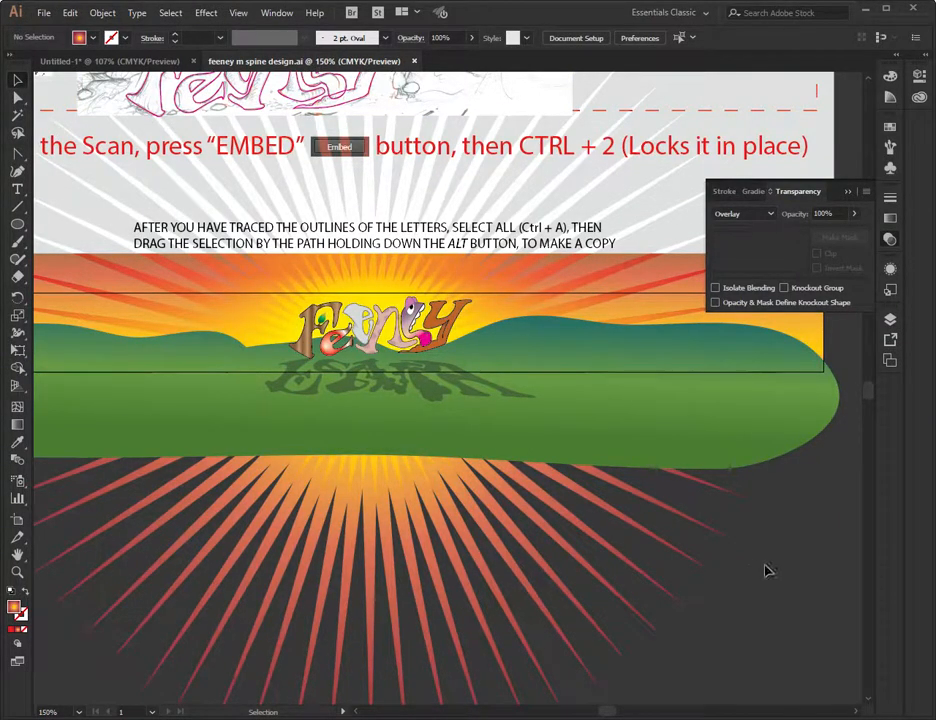
# - Copy the grouped lettering and shadow from the pink sunset version to the empty canvas beside the artwork
pyautogui.scroll(-5, 531, 441)
pyautogui.scroll(5, 534, 526)
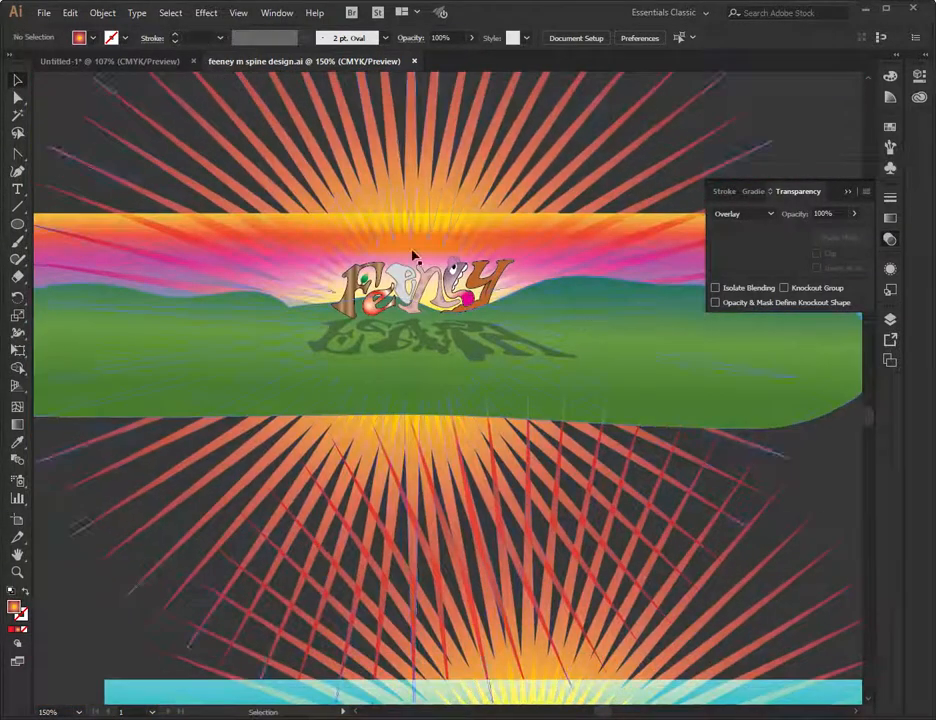
pyautogui.click(116, 240)
pyautogui.keyDown('shift'); pyautogui.click(460, 354); pyautogui.keyUp('shift')
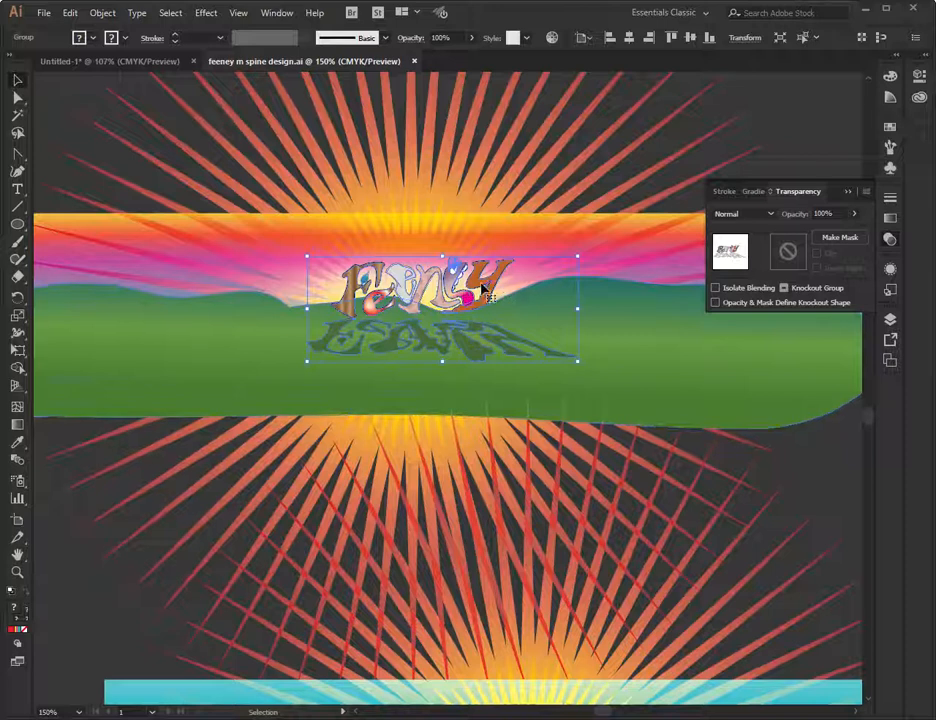
pyautogui.moveTo(393, 397); pyautogui.dragTo(152, 262)
pyautogui.click(306, 421)
pyautogui.click(244, 215)
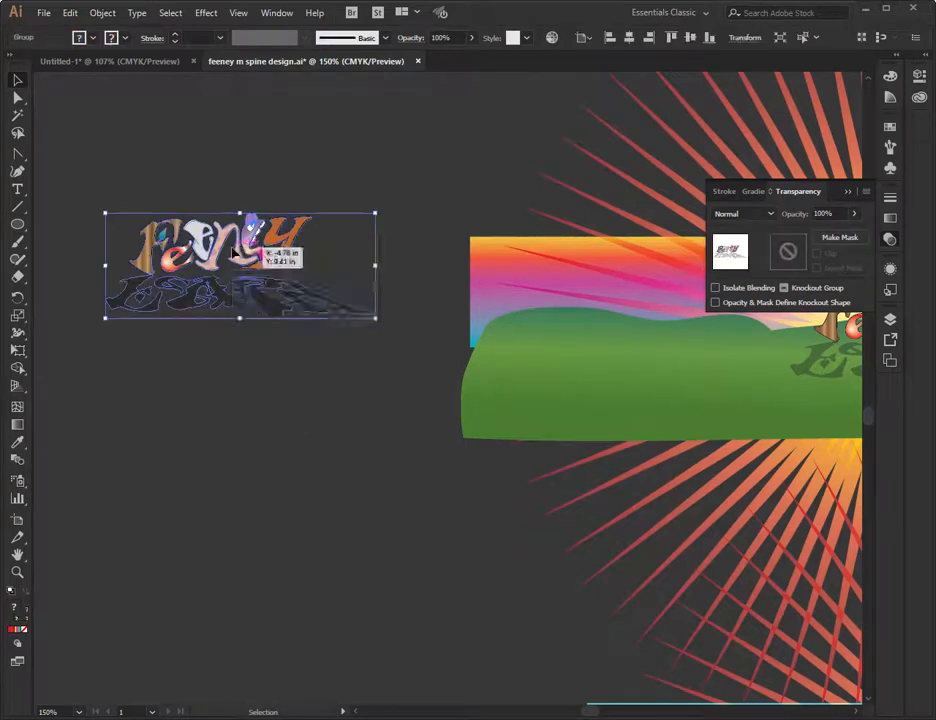
# - Ungroup the copied artwork and move its shadow down, away from the lettering
pyautogui.rightClick(233, 247)
pyautogui.click(283, 370)
pyautogui.click(355, 371)
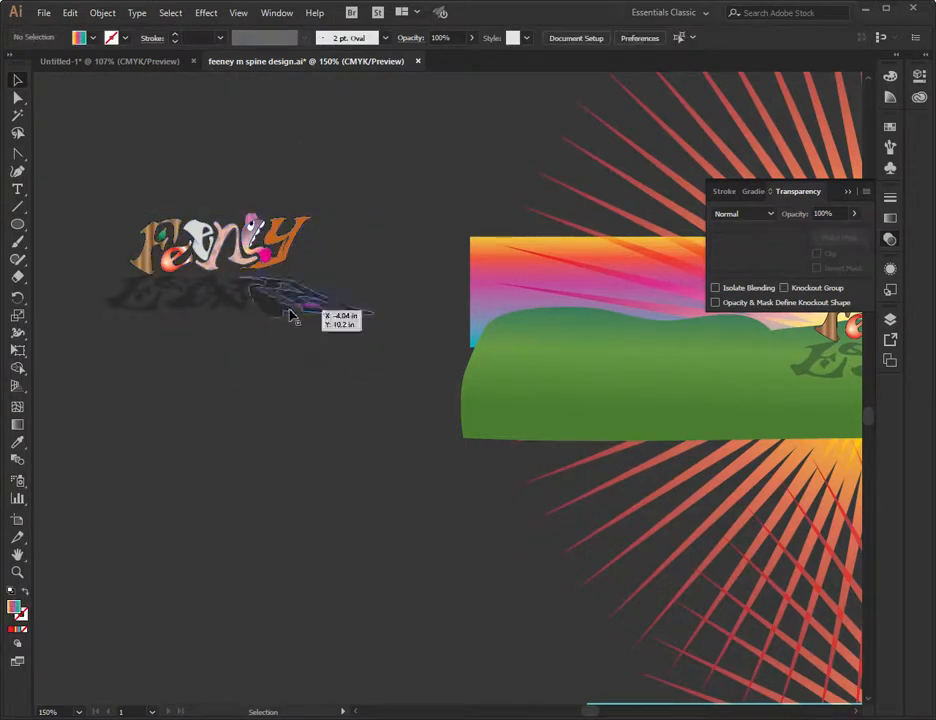
pyautogui.moveTo(258, 300); pyautogui.dragTo(265, 376)
# - Unite the copied colourful letters with Pathfinder and fill the resulting shape with white
pyautogui.moveTo(300, 285); pyautogui.dragTo(118, 202)
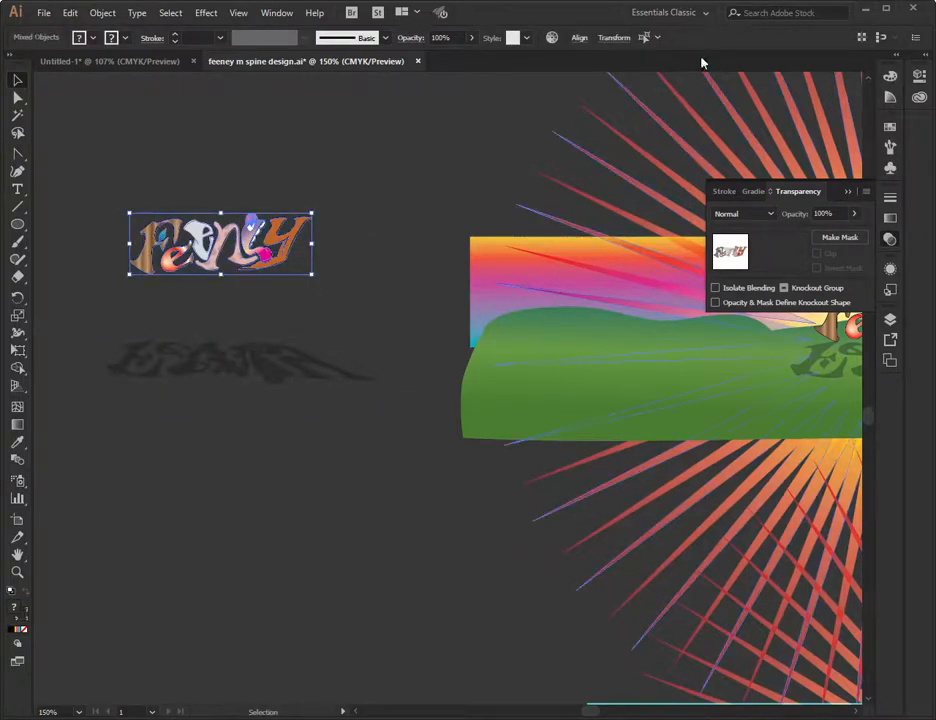
pyautogui.click(268, 14)
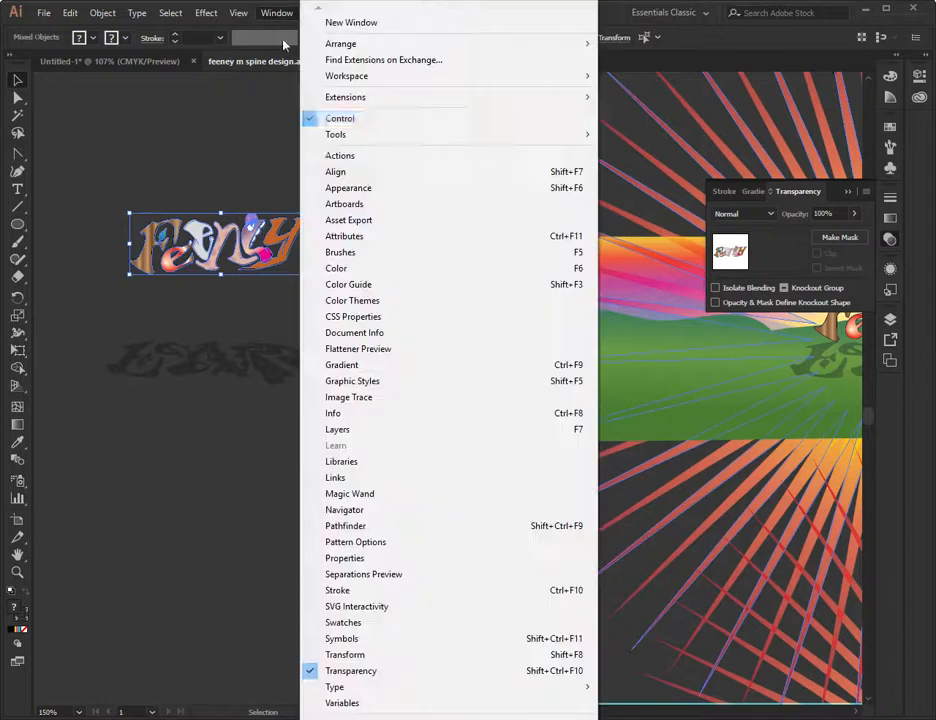
pyautogui.click(387, 525)
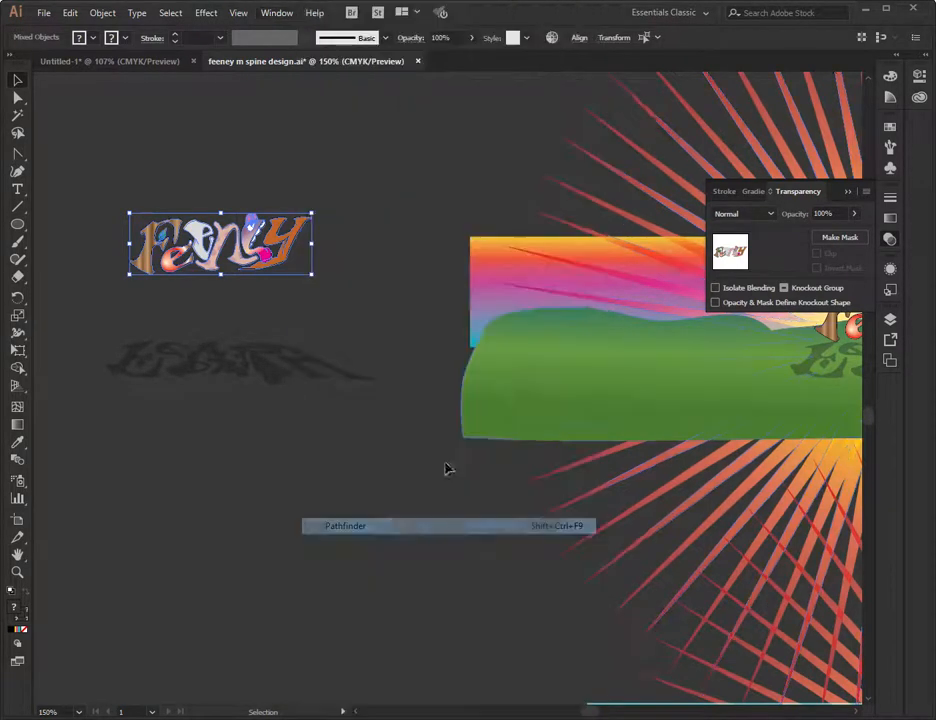
pyautogui.moveTo(935, 300); pyautogui.dragTo(892, 394)
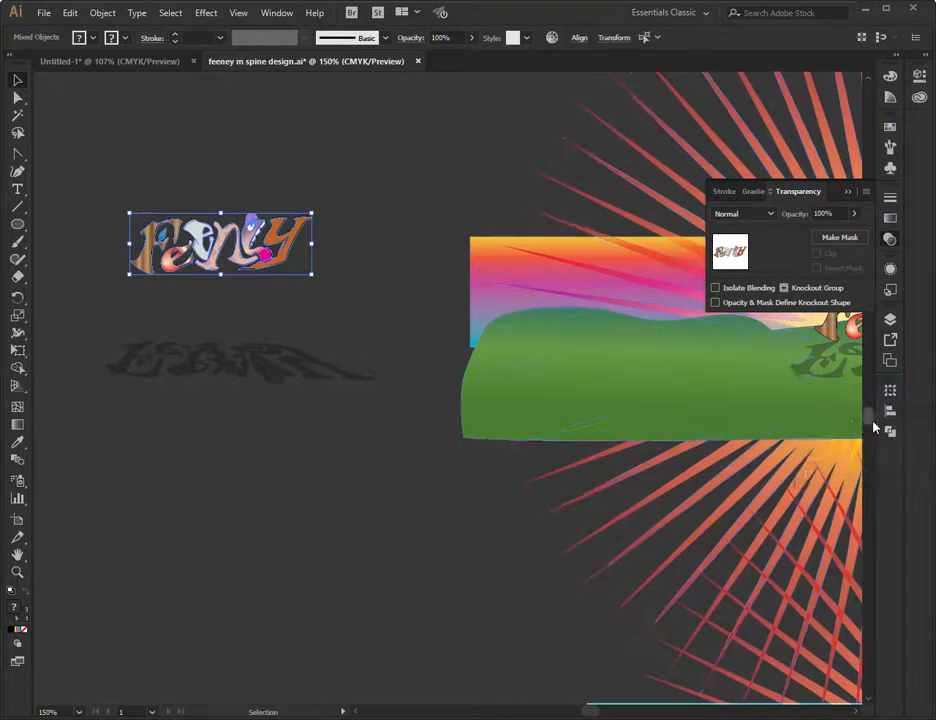
pyautogui.click(889, 430)
pyautogui.click(720, 421)
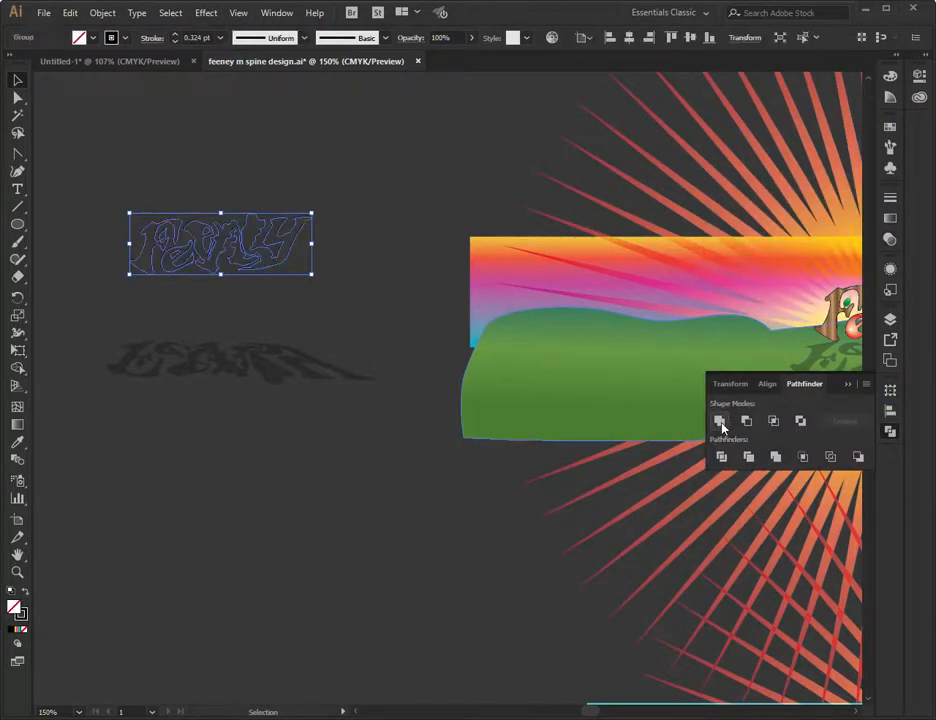
pyautogui.click(93, 42)
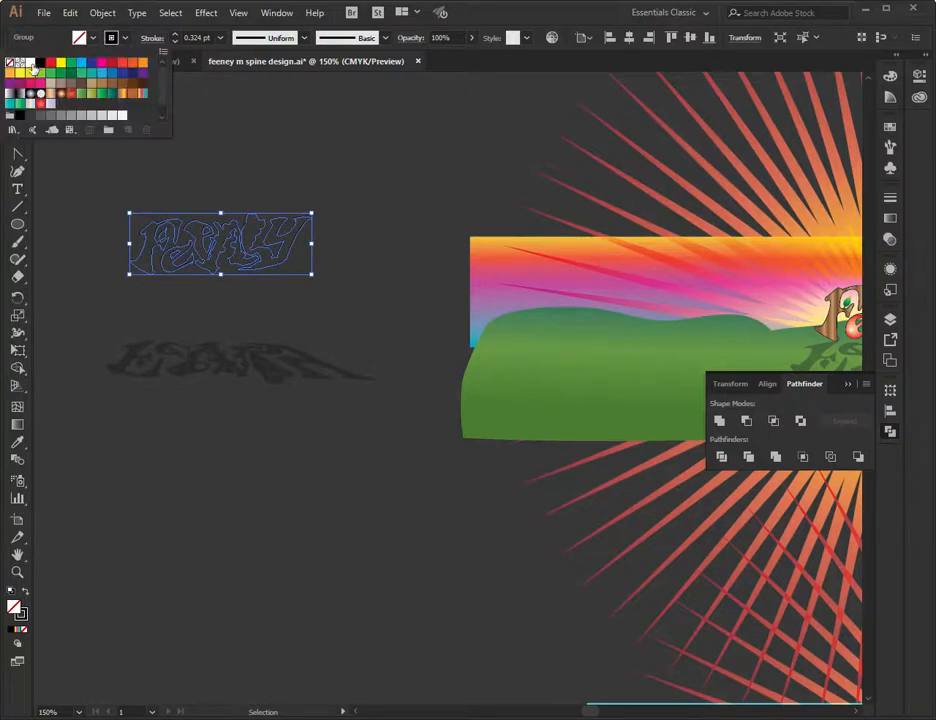
pyautogui.click(27, 59)
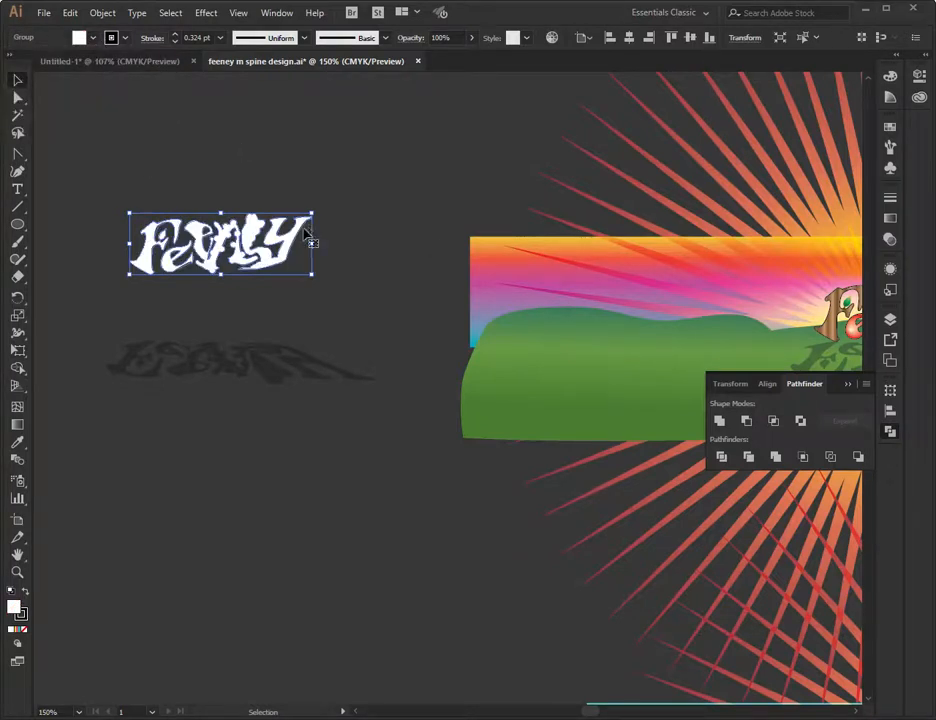
# - Duplicate the white lettering below itself and use Free Transform to flip, flatten and widen the copy into a cast-shadow shape
pyautogui.moveTo(296, 240); pyautogui.dragTo(298, 282)
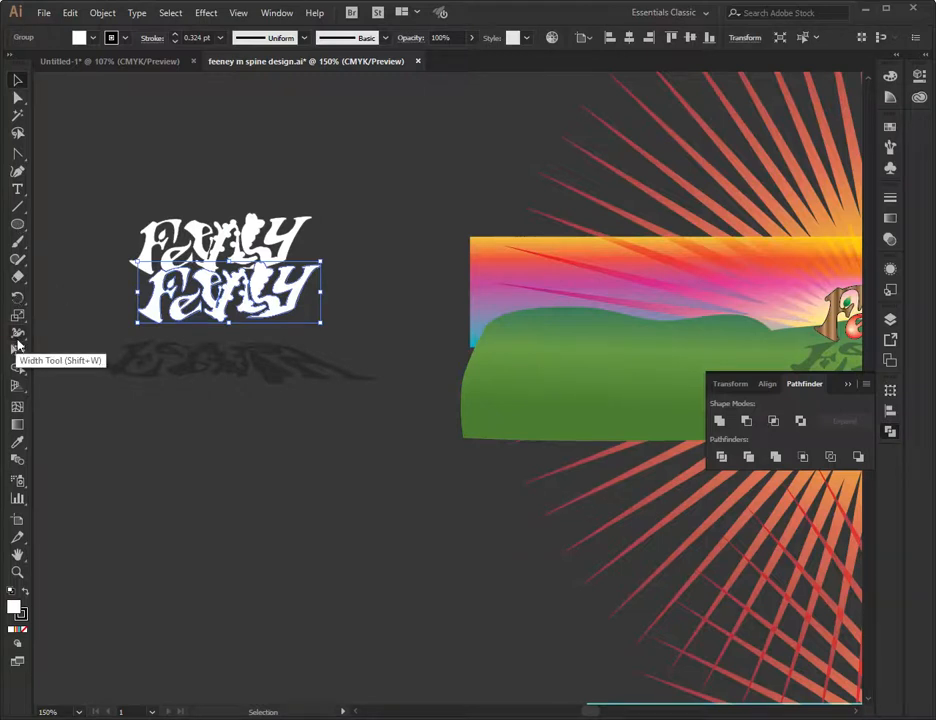
pyautogui.click(17, 350)
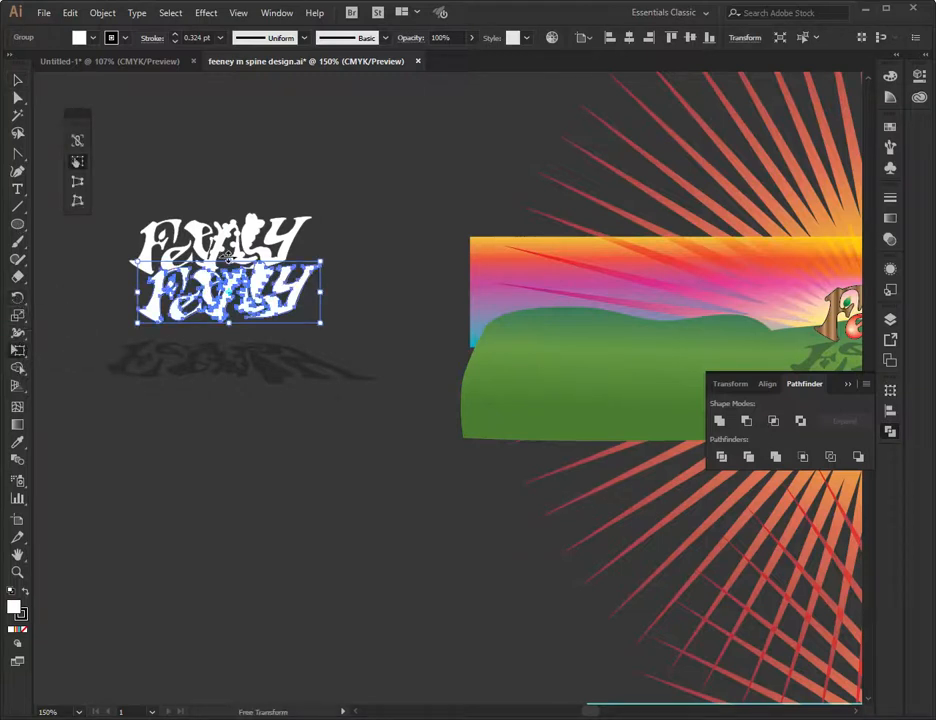
pyautogui.moveTo(228, 262); pyautogui.dragTo(276, 342)
pyautogui.click(78, 201)
pyautogui.moveTo(321, 343); pyautogui.dragTo(396, 343)
pyautogui.moveTo(137, 343)
pyautogui.mouseDown()
pyautogui.moveTo(66, 349)
pyautogui.moveTo(124, 347)
pyautogui.mouseUp()
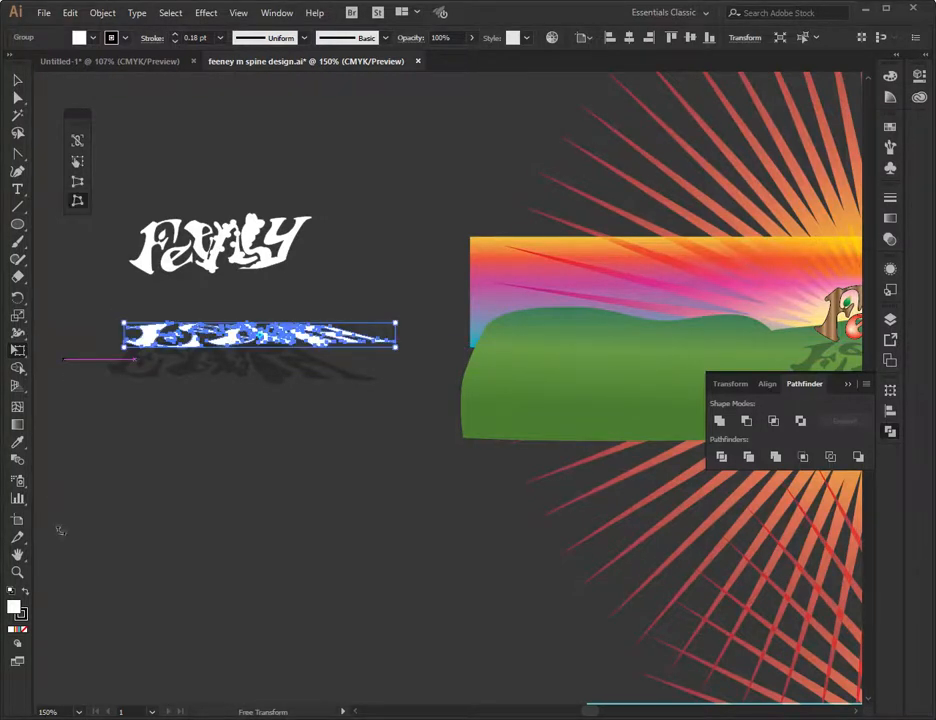
# - Swap the distorted lettering's fill and stroke so it is filled with black, and show its transparency settings
pyautogui.click(26, 596)
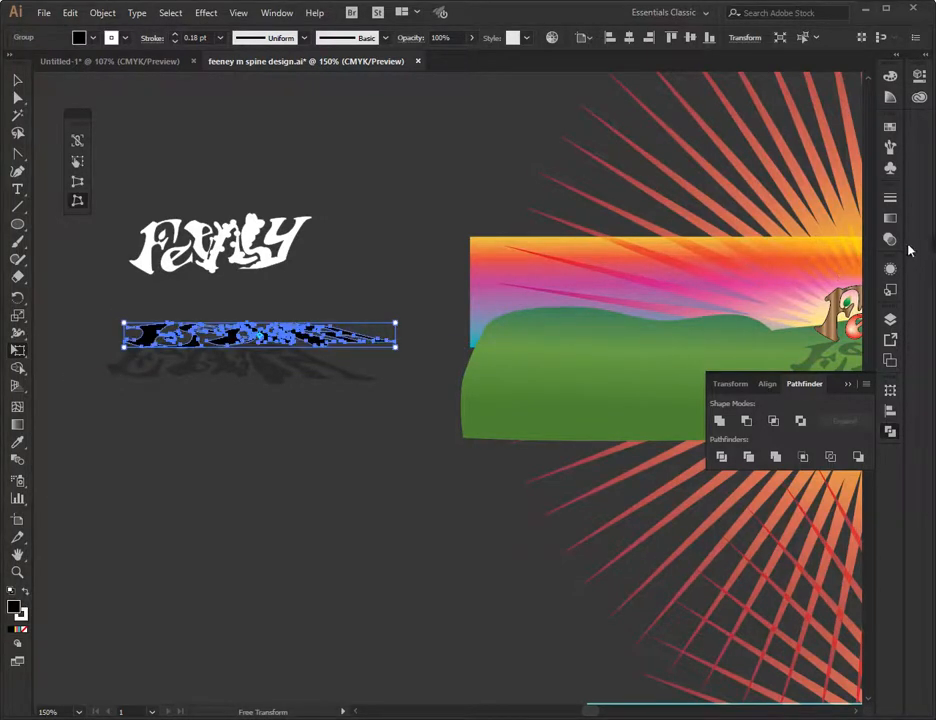
pyautogui.click(890, 240)
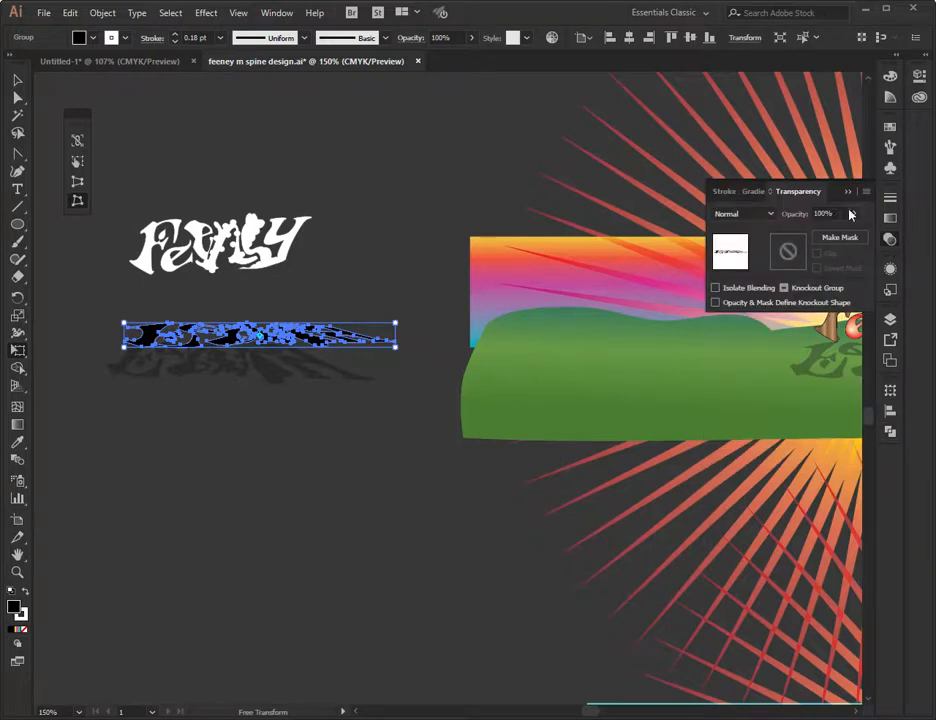
pyautogui.click(17, 80)
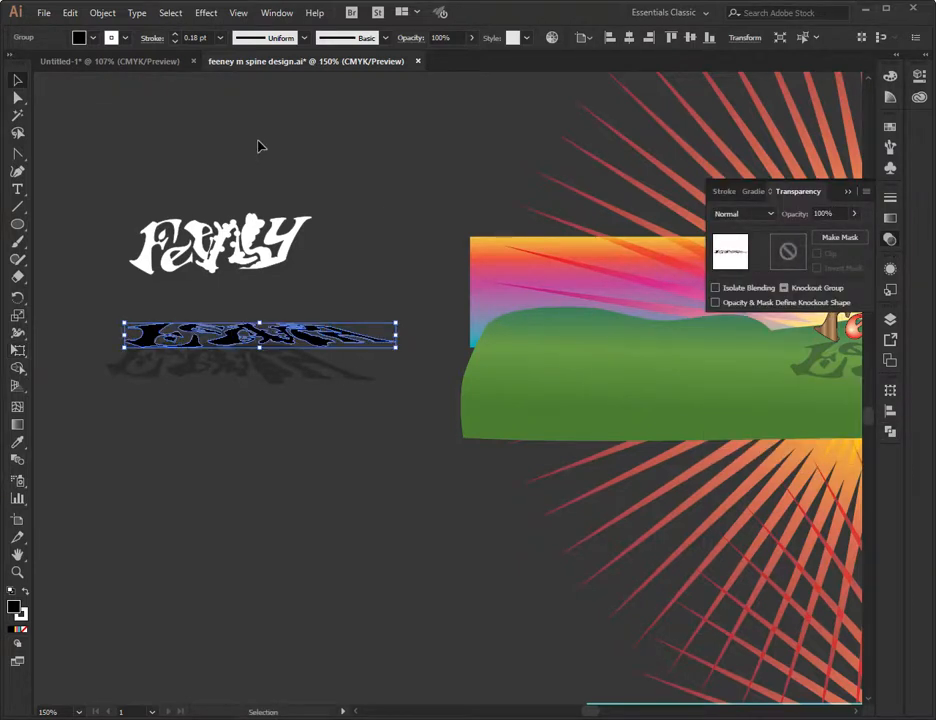
# - Deselect the black shadow shape and view the blue-sky version of the artwork
pyautogui.click(347, 299)
pyautogui.moveTo(351, 324); pyautogui.dragTo(176, 349)
pyautogui.moveTo(499, 265); pyautogui.dragTo(122, 123)
pyautogui.moveTo(382, 288); pyautogui.dragTo(370, 115)
pyautogui.moveTo(537, 436); pyautogui.dragTo(503, 338)
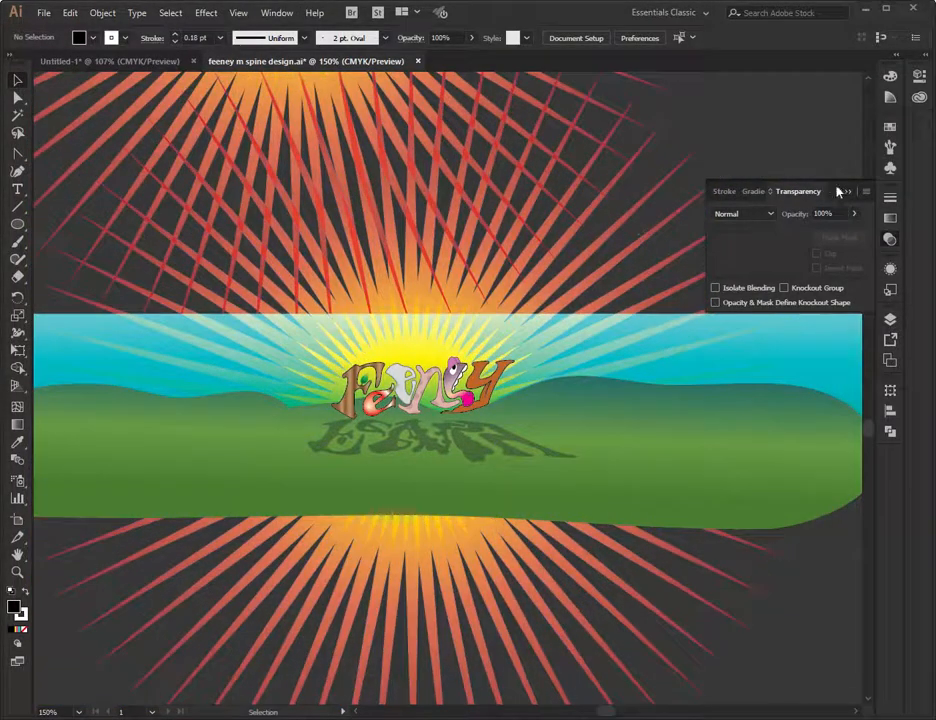